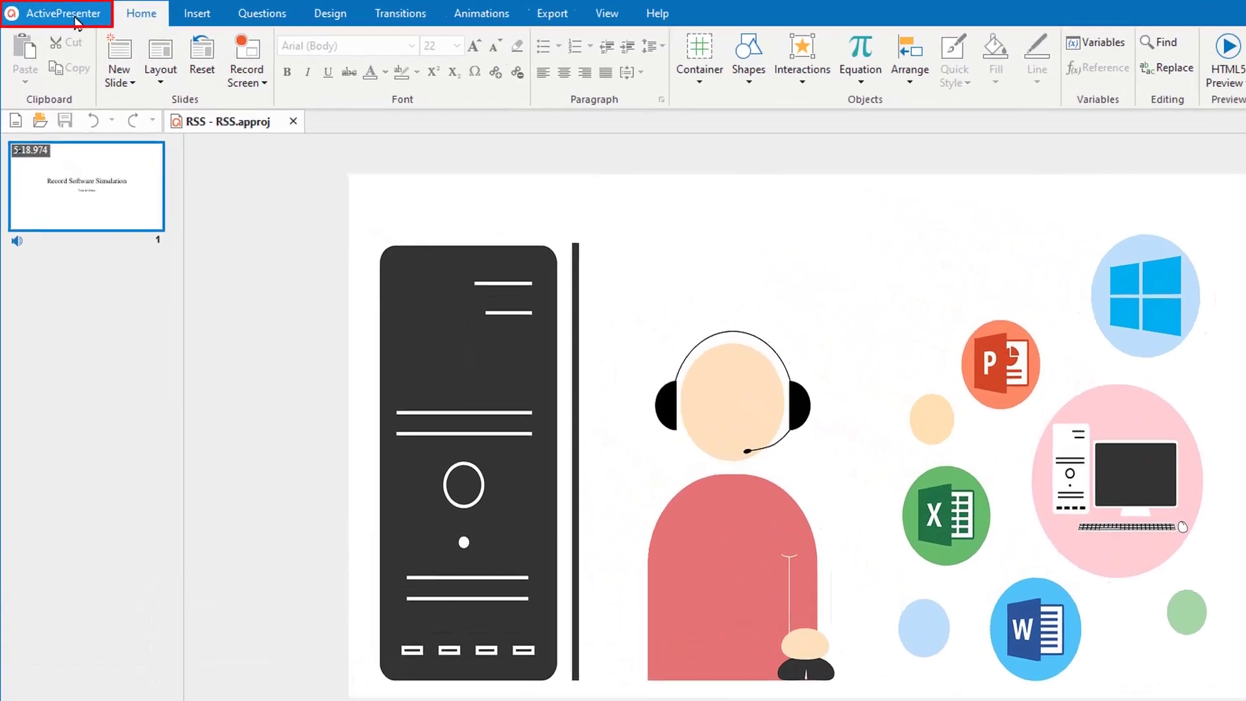
# - Open the Record Software Simulation setup from the ActivePresenter menu
pyautogui.click(55, 13)
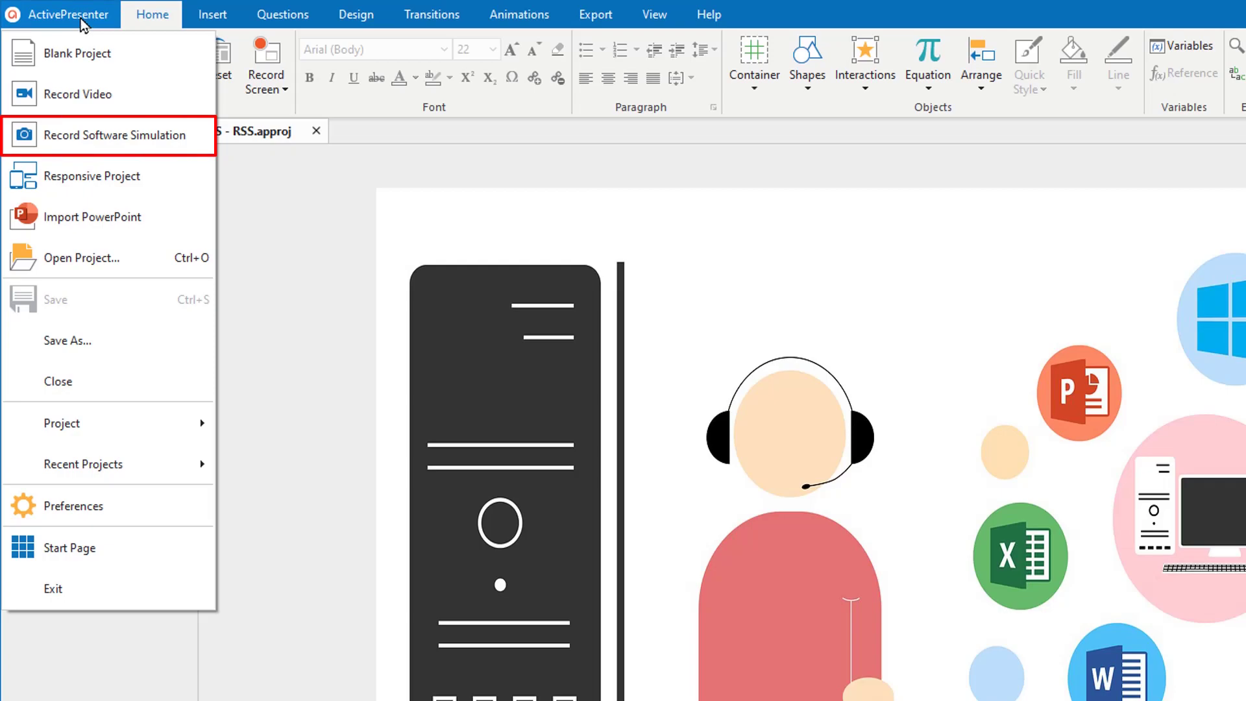
pyautogui.click(91, 133)
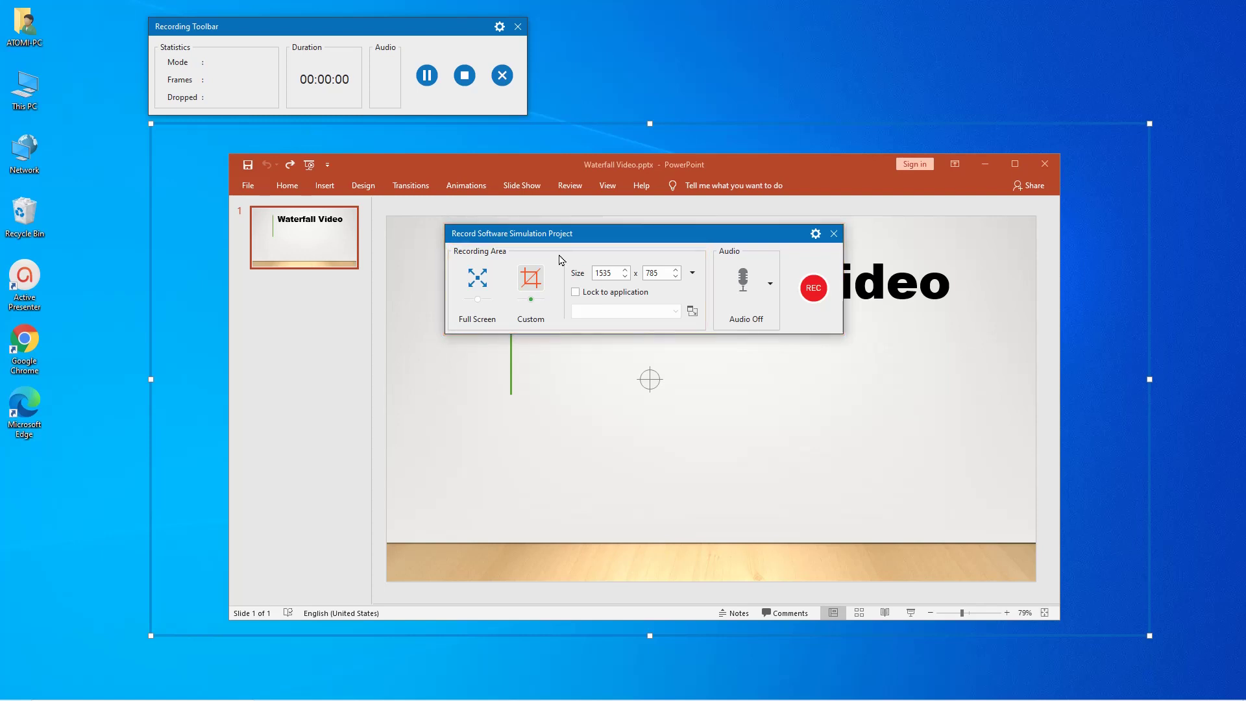
# - Switch to Full Screen and back to Custom, then drag the capture area's edges and position
pyautogui.click(483, 278)
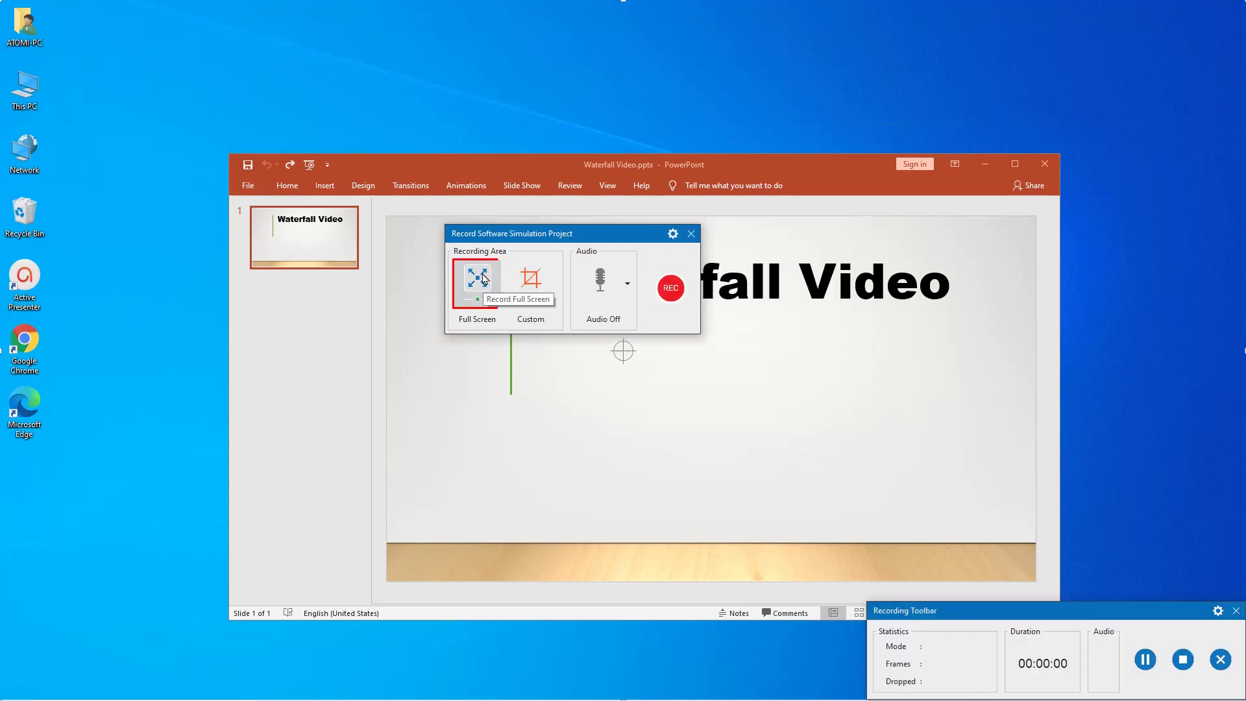
pyautogui.click(523, 283)
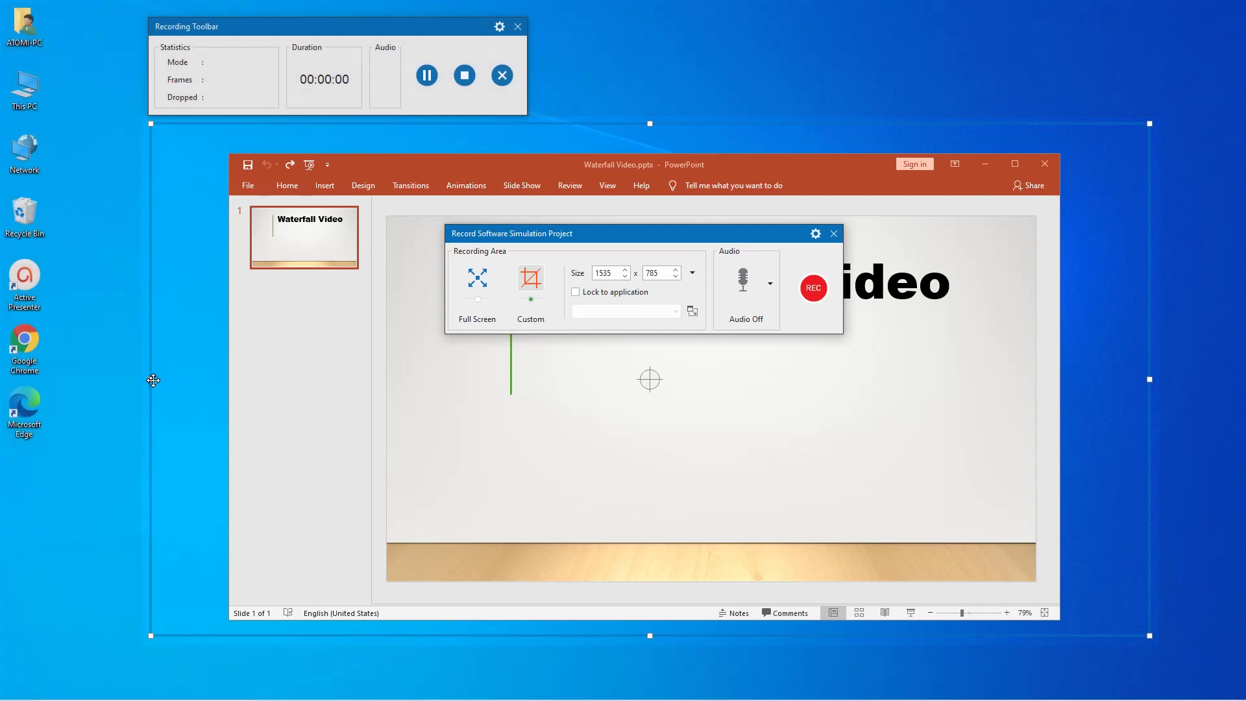
pyautogui.moveTo(153, 380); pyautogui.dragTo(96, 377)
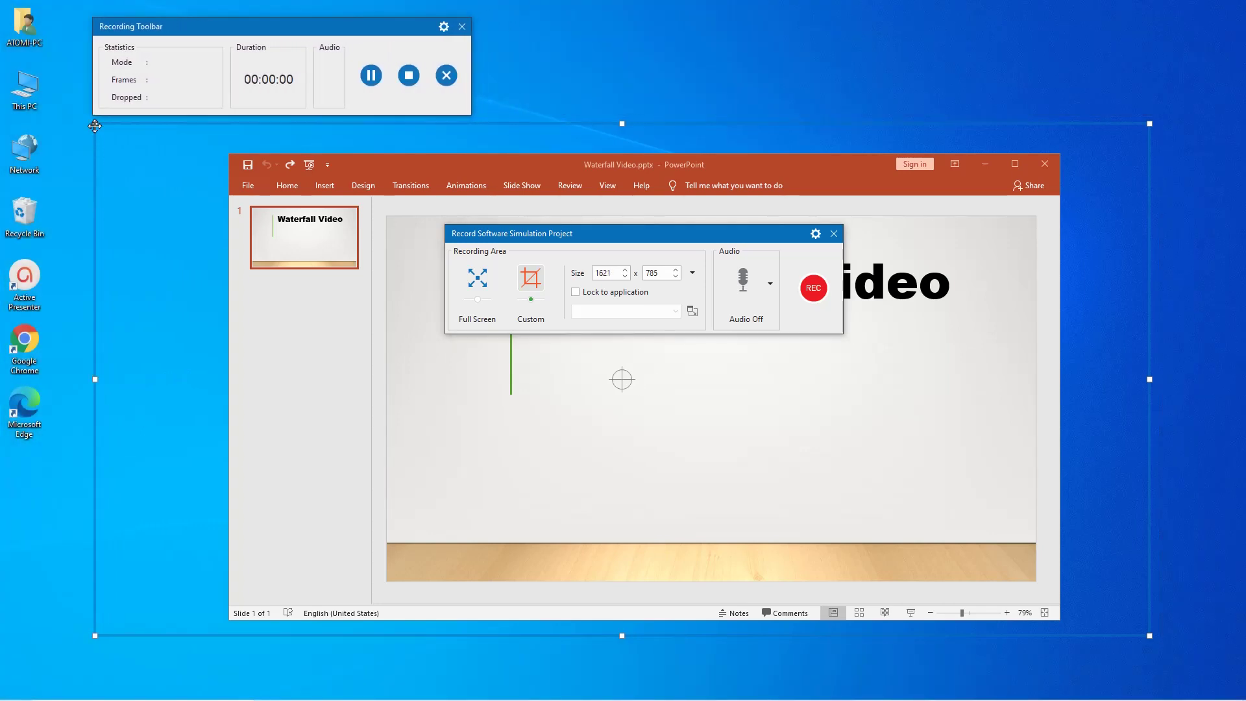
pyautogui.moveTo(95, 124); pyautogui.dragTo(102, 136)
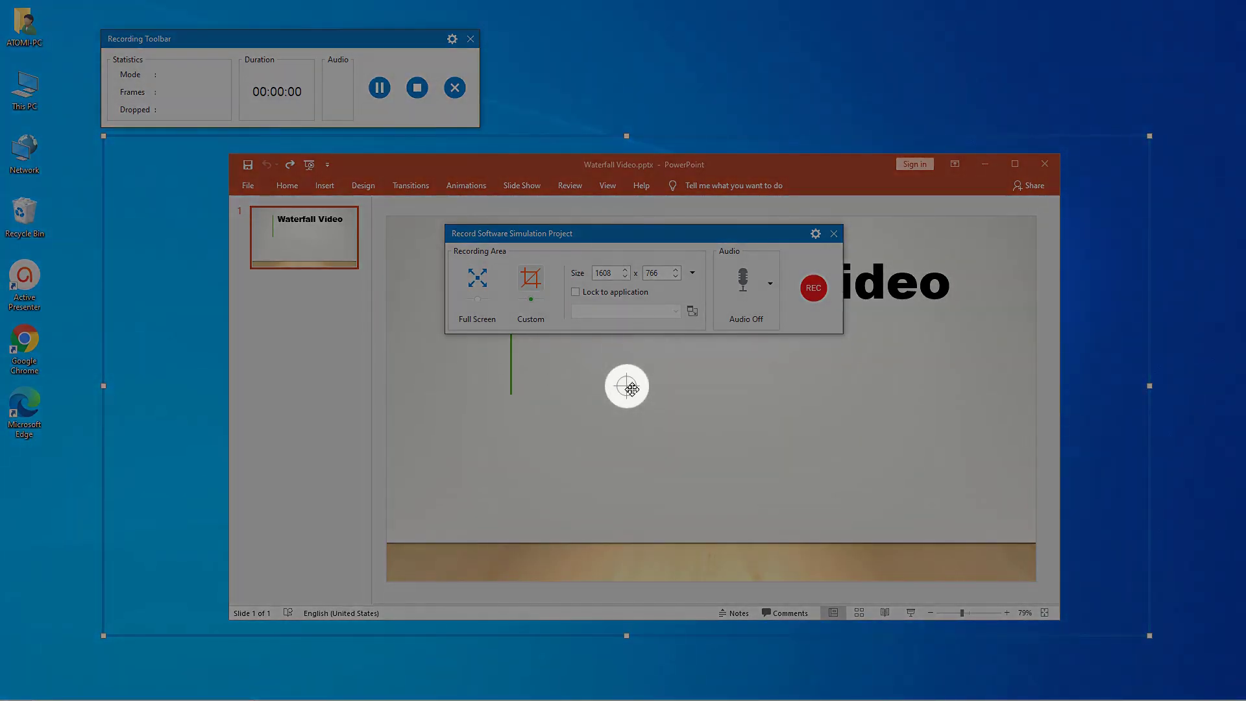
pyautogui.moveTo(631, 388); pyautogui.dragTo(677, 390)
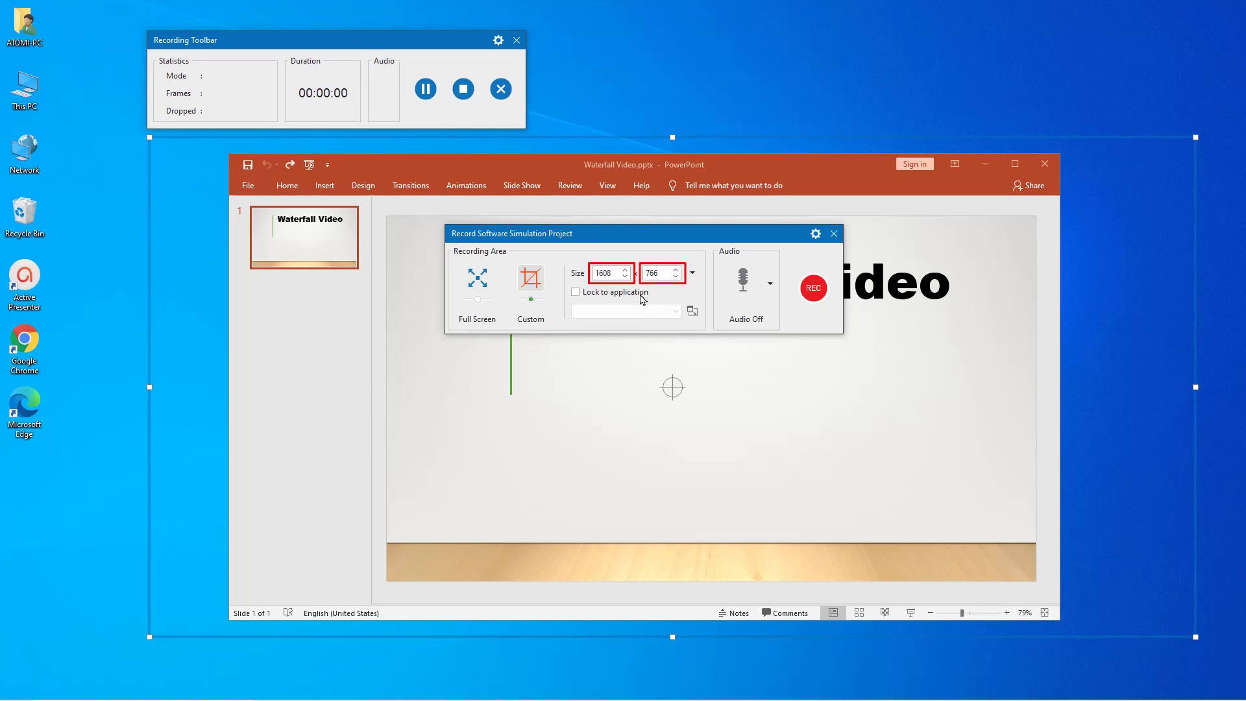
# - Nudge the capture width and height spin boxes up and bring up the Preset Sizes list
pyautogui.click(627, 270)
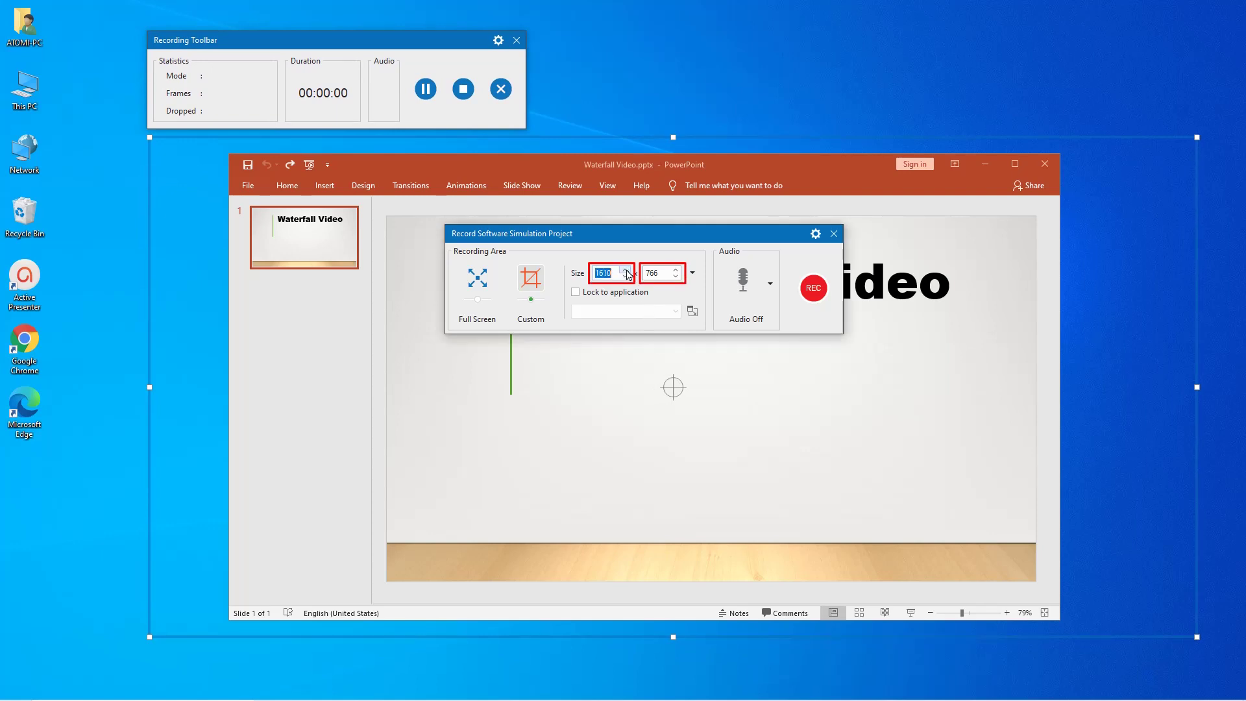
pyautogui.click(676, 270)
pyautogui.click(677, 270)
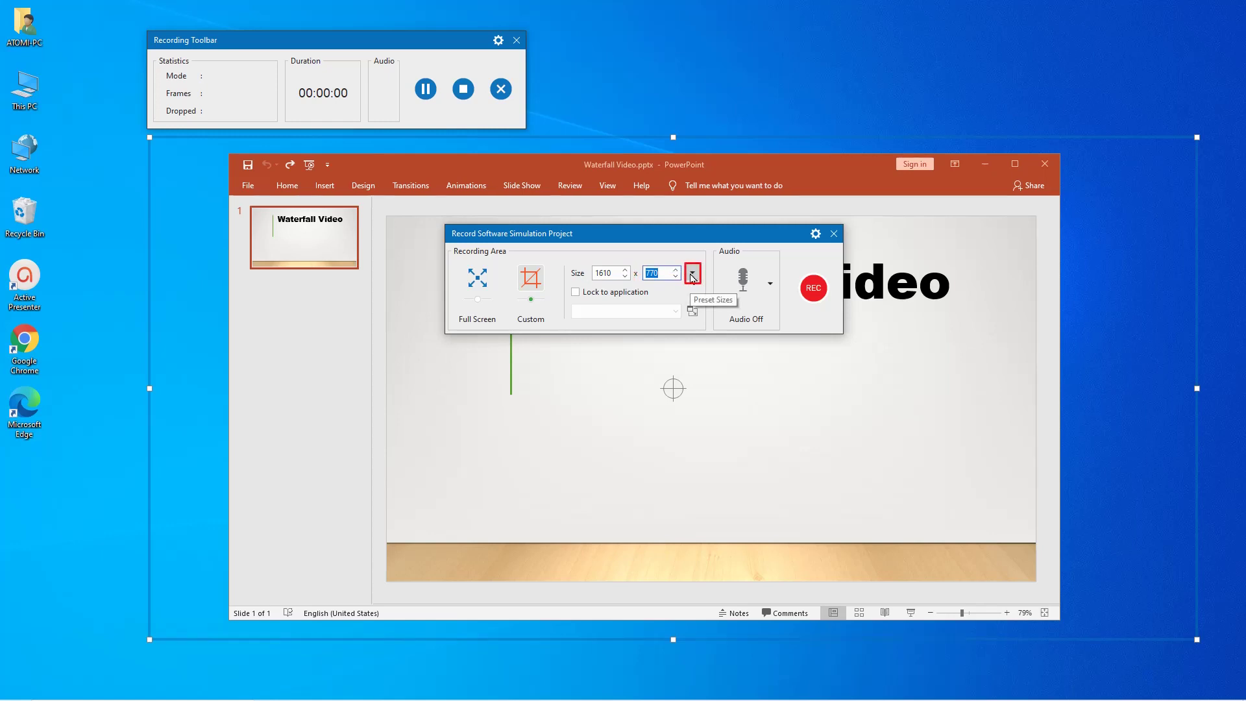
pyautogui.click(693, 276)
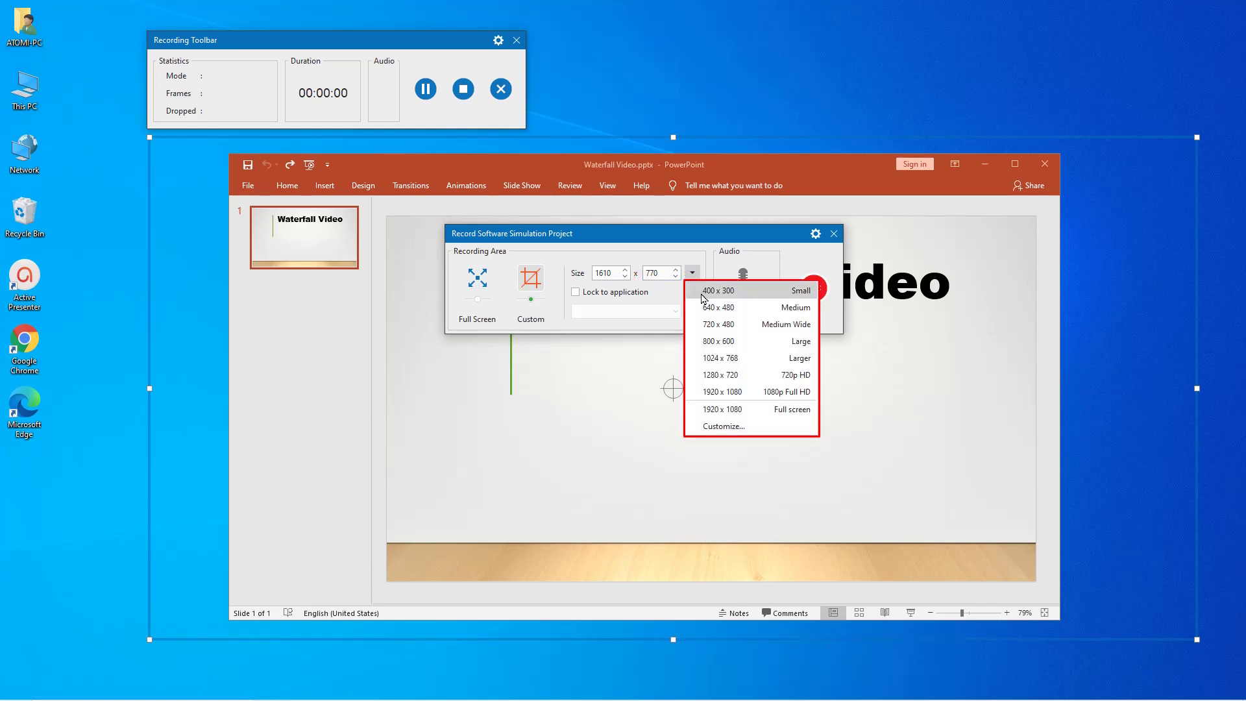
# - Pick the 1280 x 720 preset and lock capture to the Waterfall Video.pptx - PowerPoint window
pyautogui.click(716, 376)
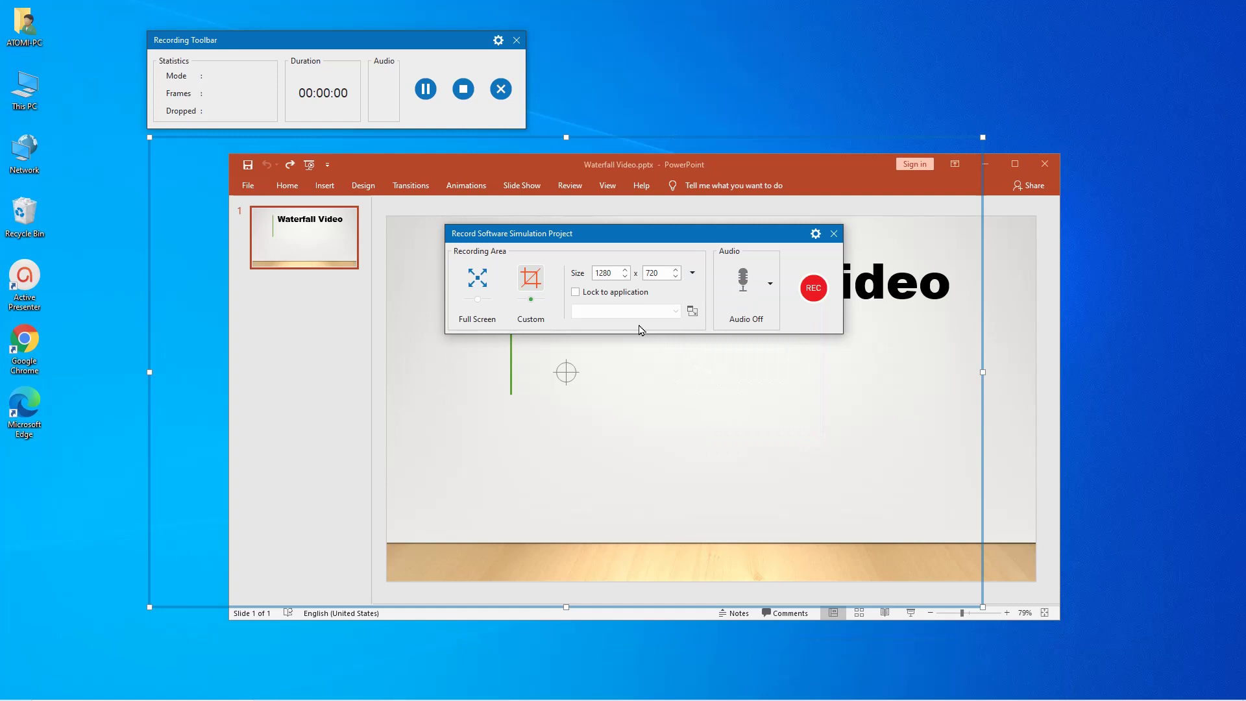
pyautogui.click(576, 293)
pyautogui.click(694, 312)
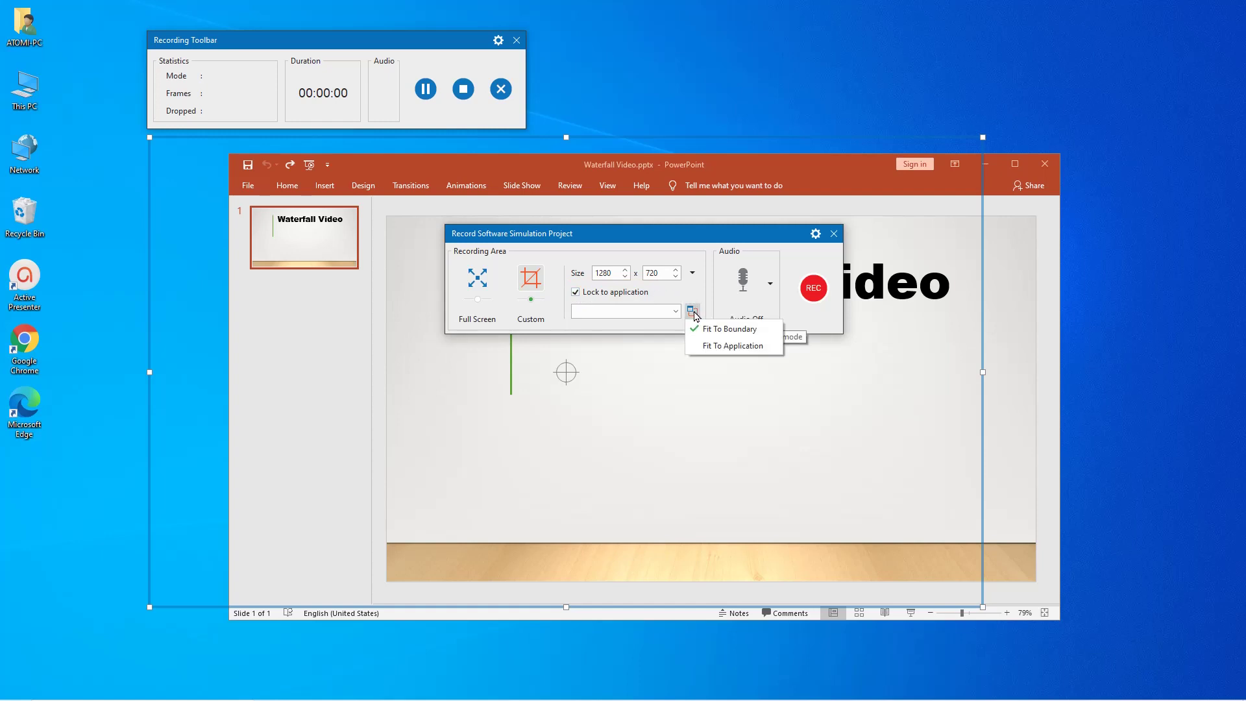
pyautogui.click(694, 345)
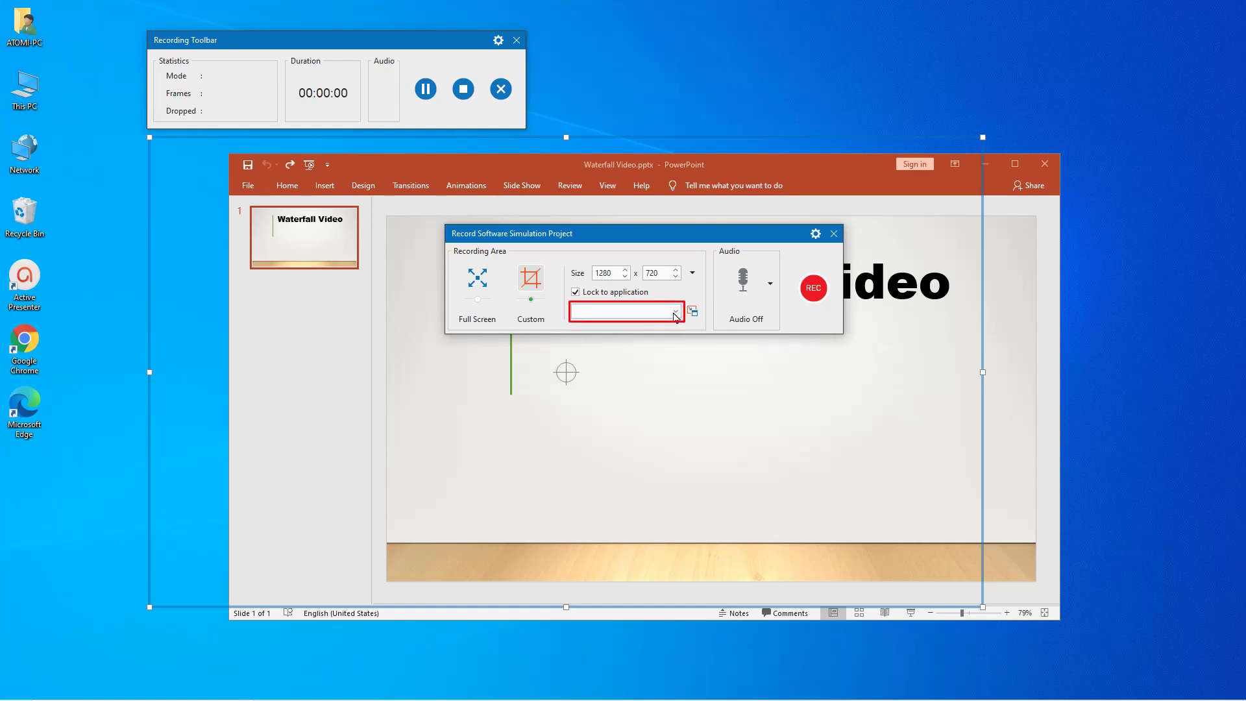
pyautogui.click(675, 316)
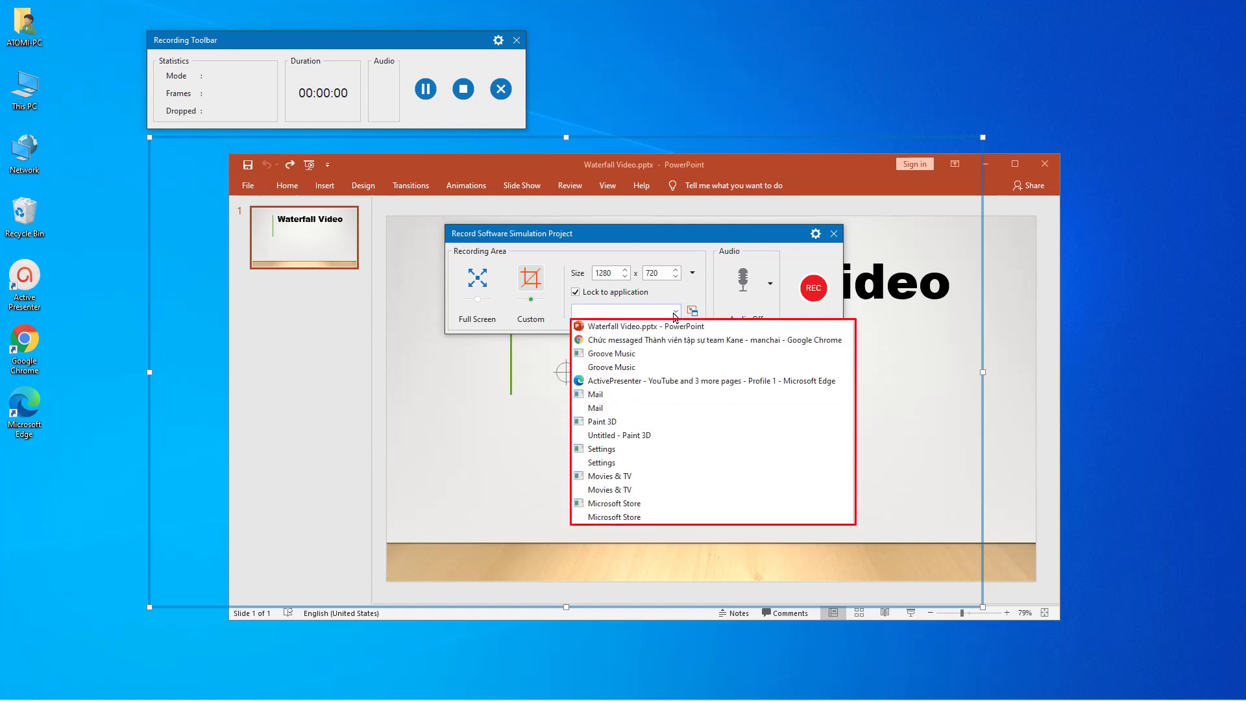
pyautogui.click(676, 327)
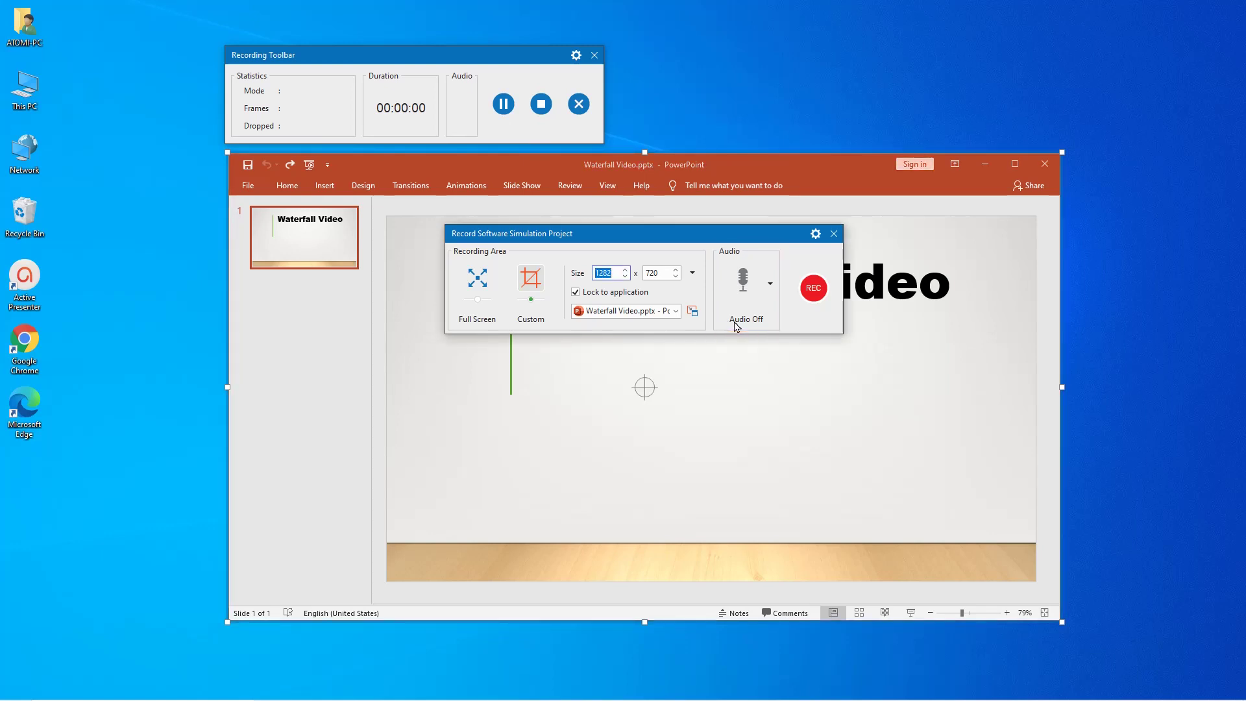
# - Turn audio recording on, check the input device list, and lower the recording volume slightly
pyautogui.click(741, 292)
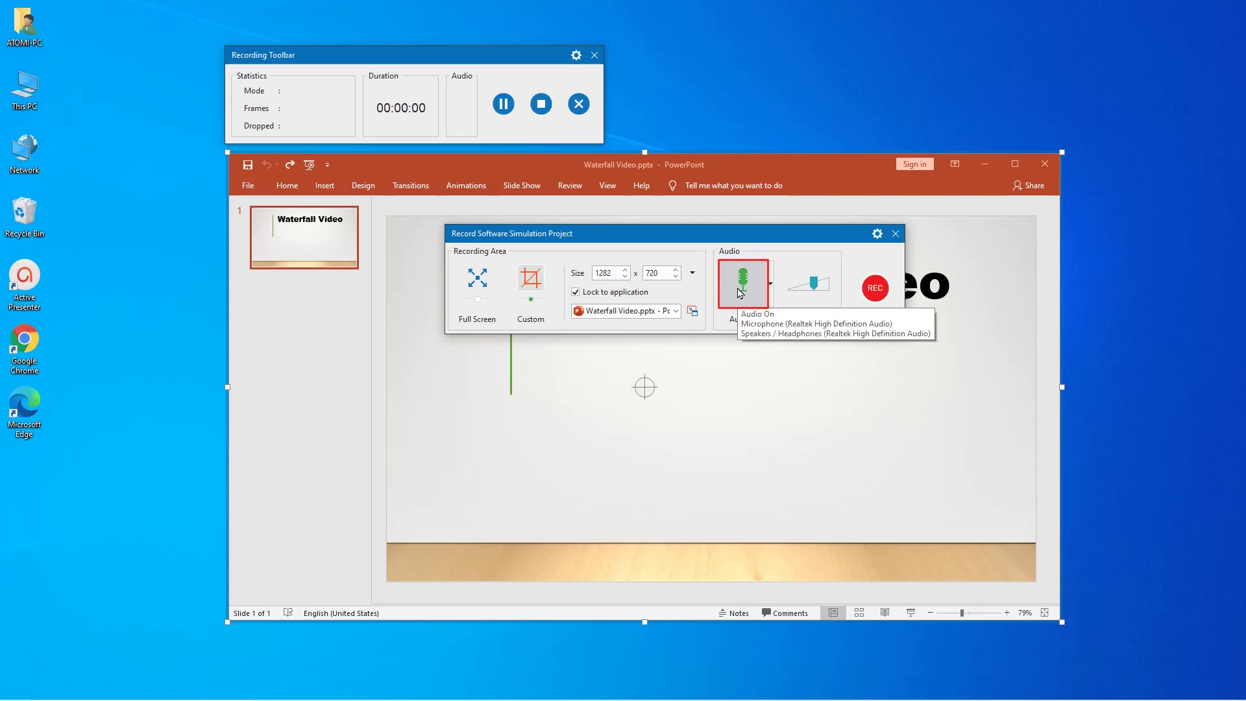
pyautogui.click(770, 285)
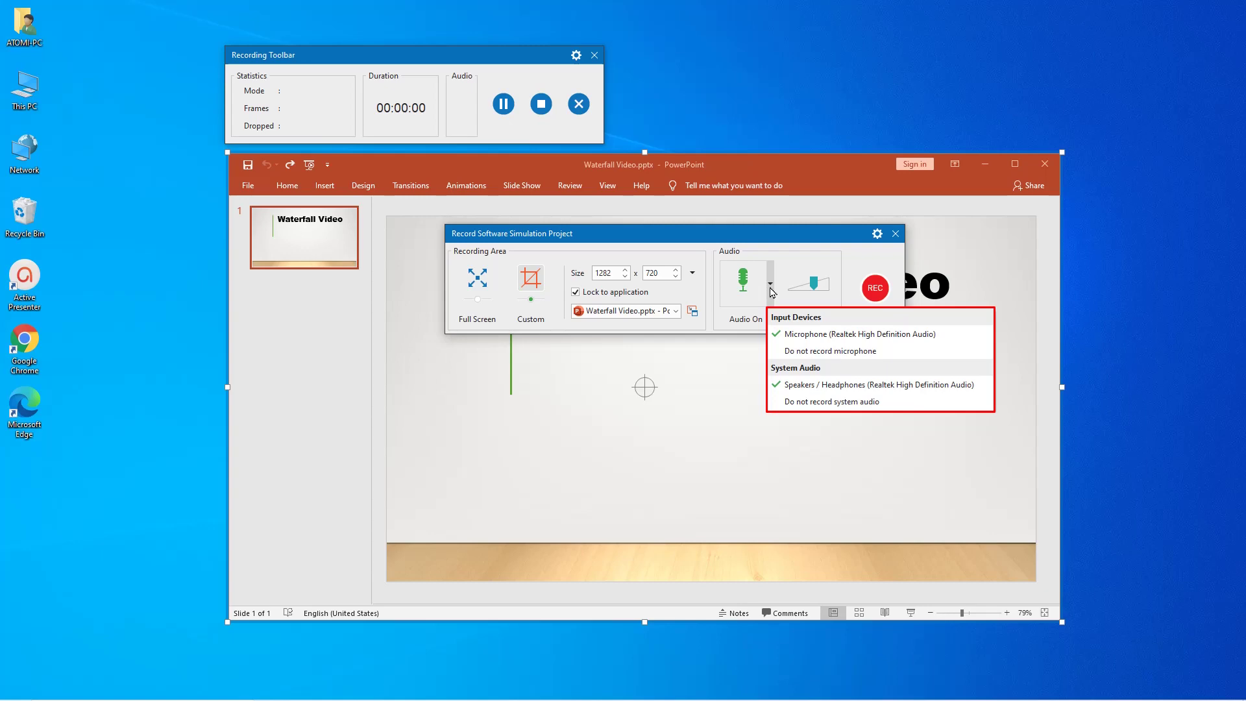
pyautogui.click(809, 289)
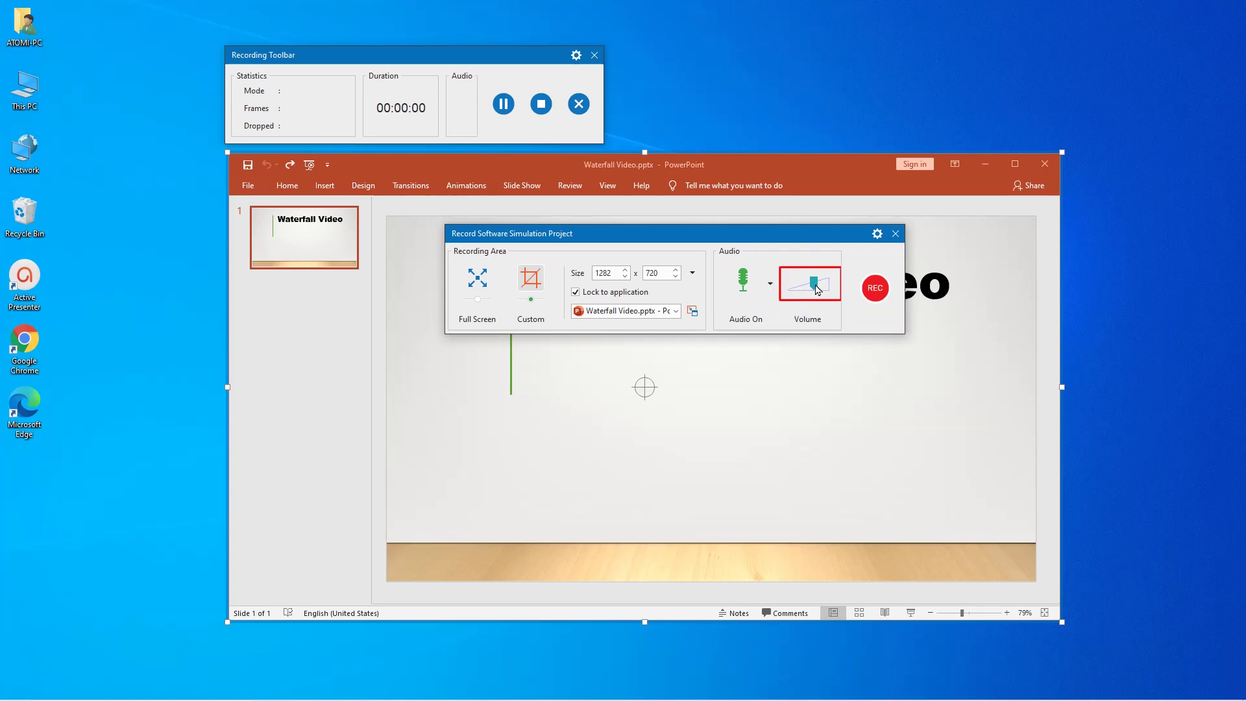
pyautogui.moveTo(811, 290)
pyautogui.mouseDown()
pyautogui.moveTo(829, 294)
pyautogui.moveTo(806, 296)
pyautogui.mouseUp()
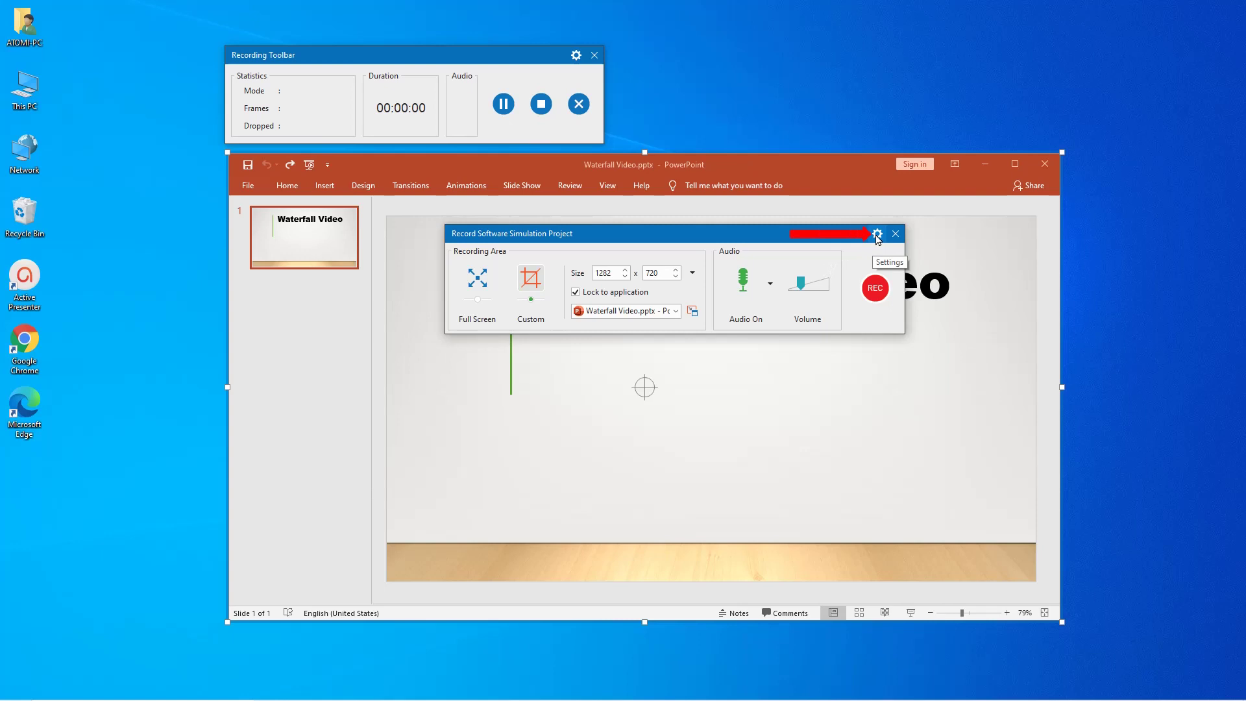
# - Look over the recorder's Settings menu items, then close the menu without changes
pyautogui.click(876, 235)
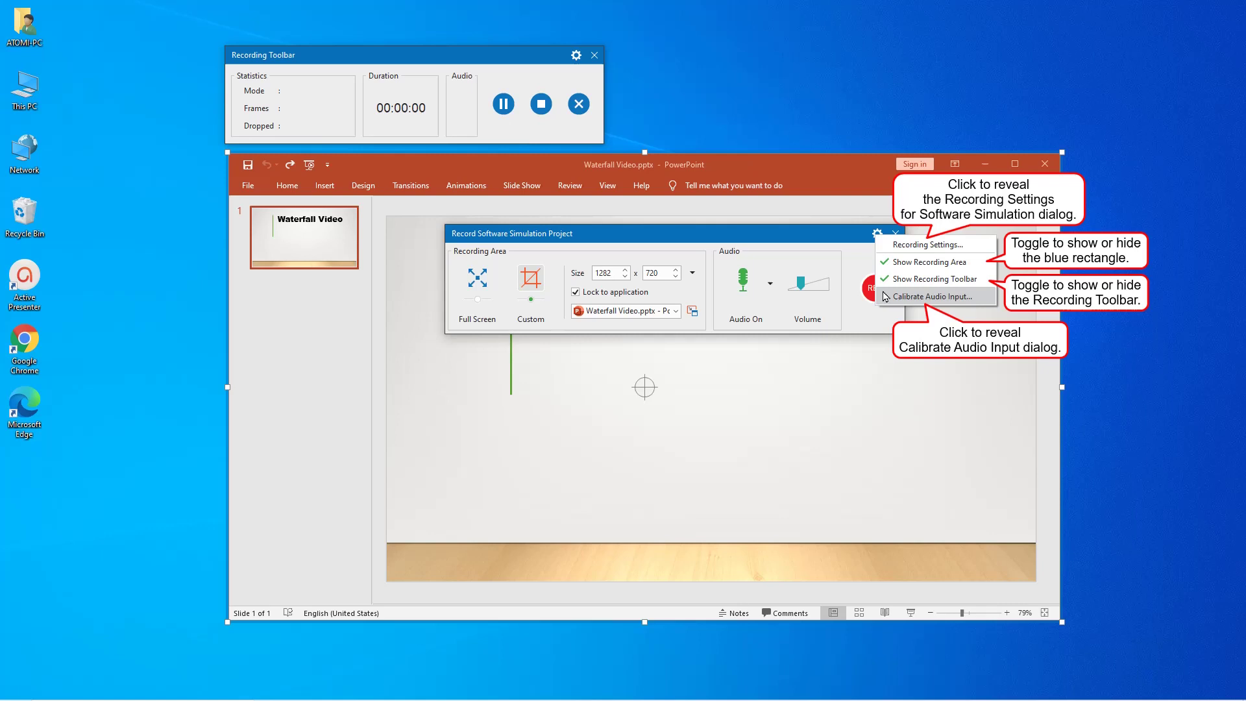
pyautogui.click(864, 269)
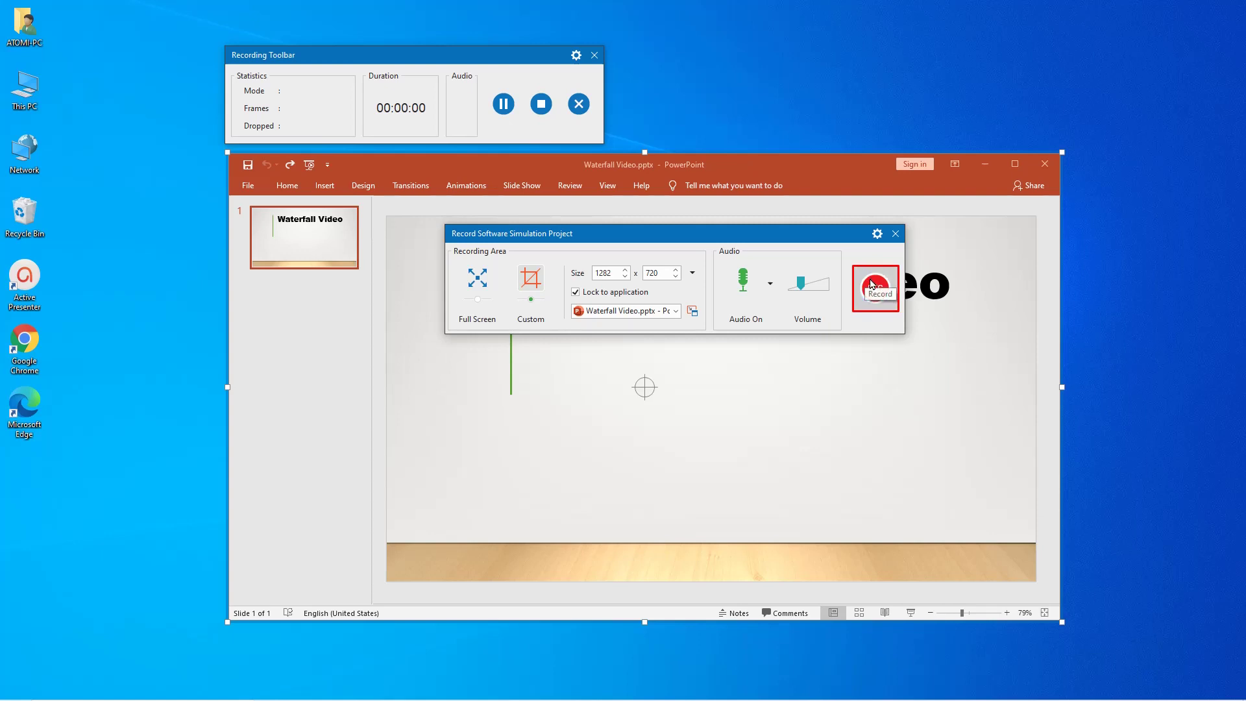
# - Start recording and insert the Waterfall video from this PC onto the slide
pyautogui.click(875, 286)
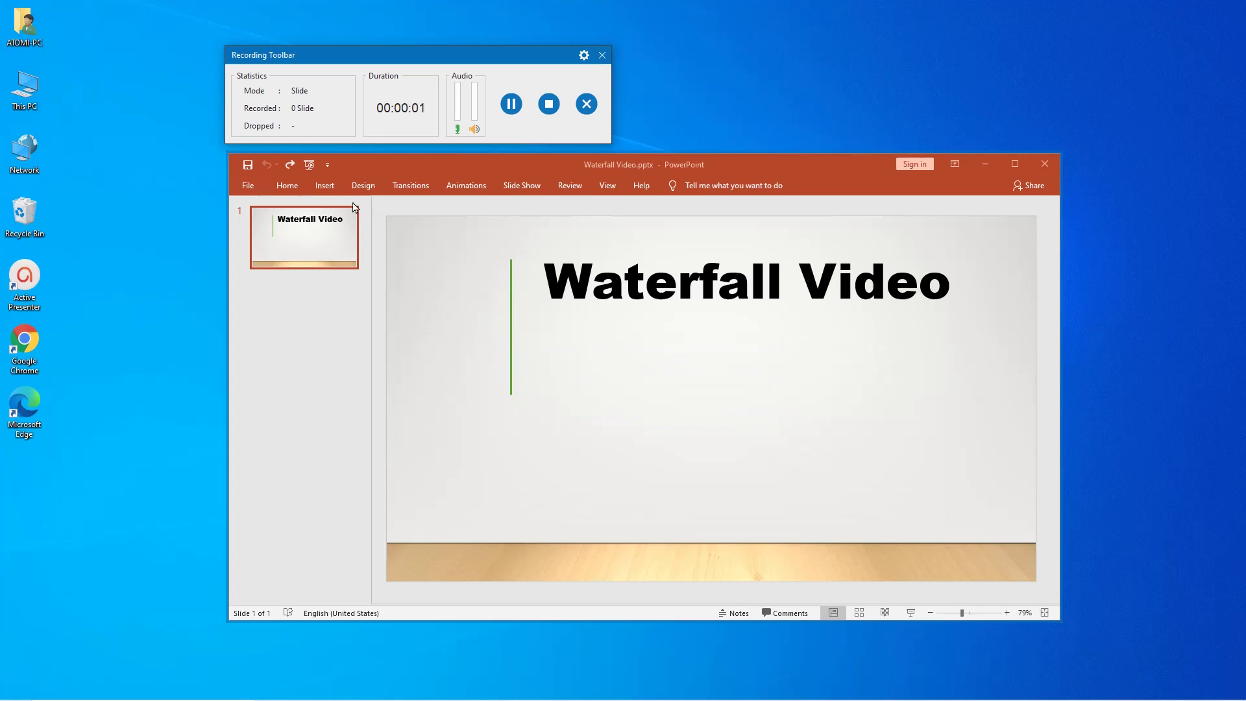
pyautogui.click(328, 187)
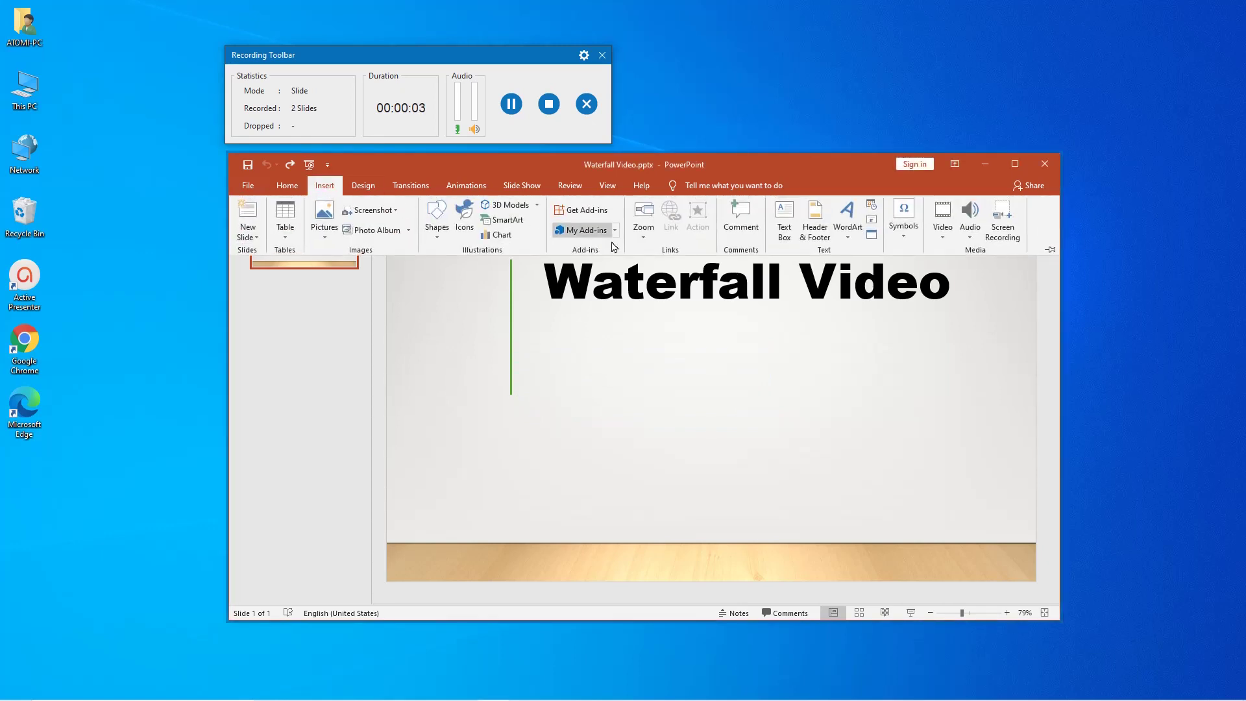
pyautogui.click(939, 238)
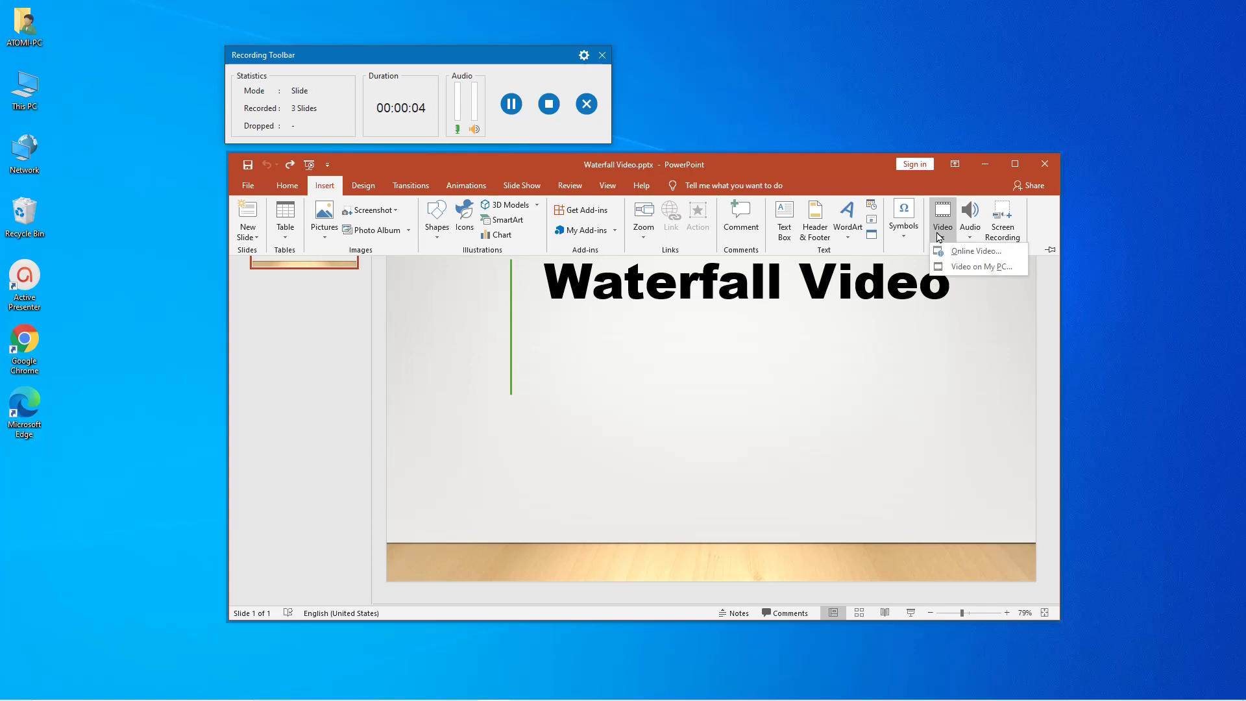
pyautogui.click(967, 266)
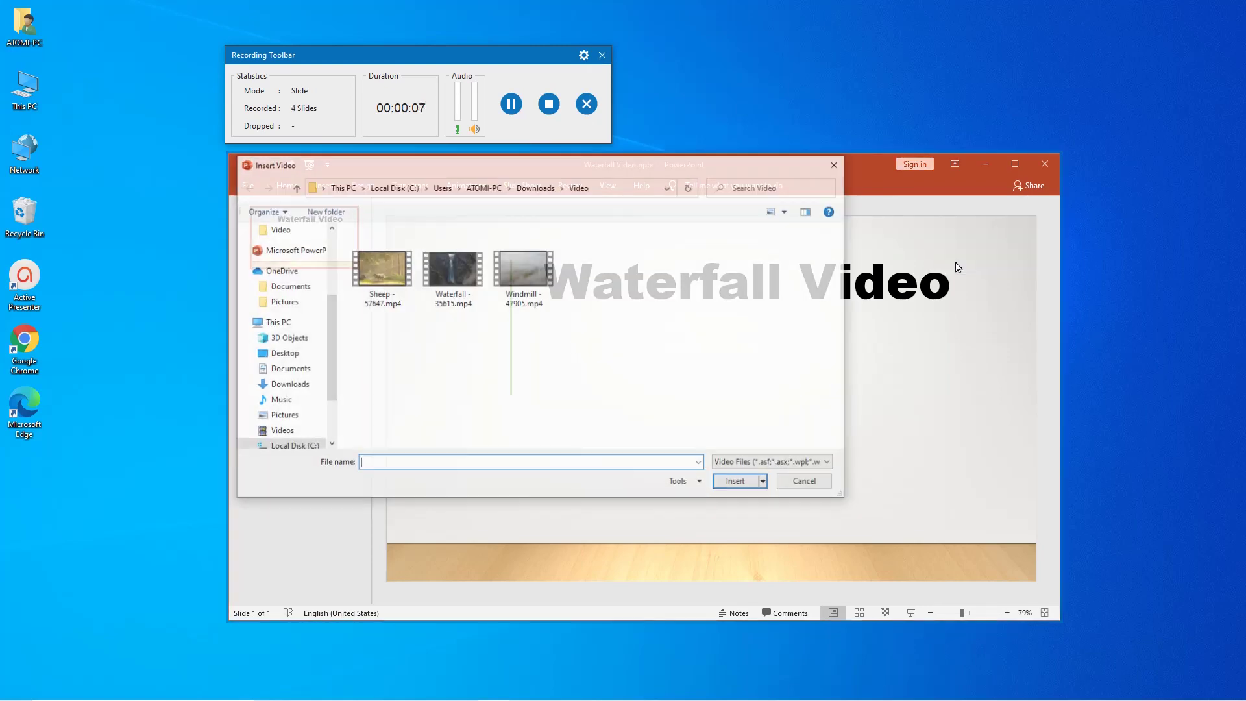
pyautogui.doubleClick(474, 275)
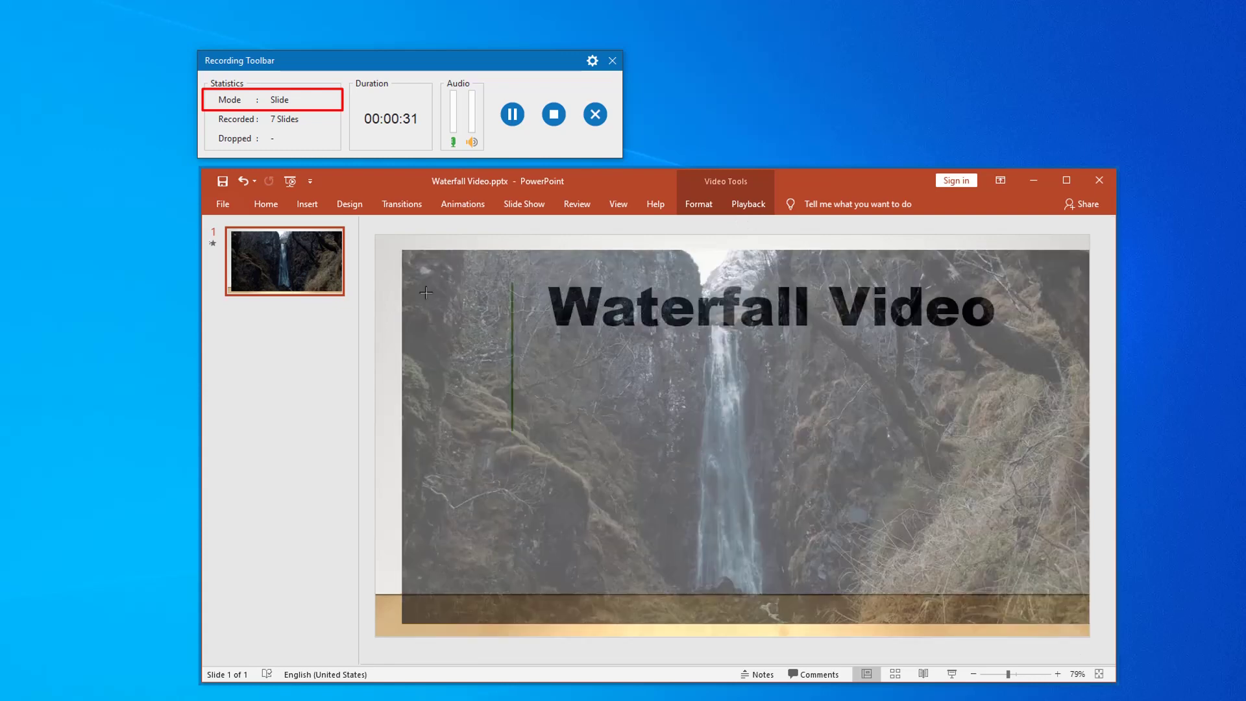
# - Shrink the video from its top-left and top-right corners, then turn on Crop in Video Tools Format
pyautogui.moveTo(426, 293); pyautogui.dragTo(513, 430)
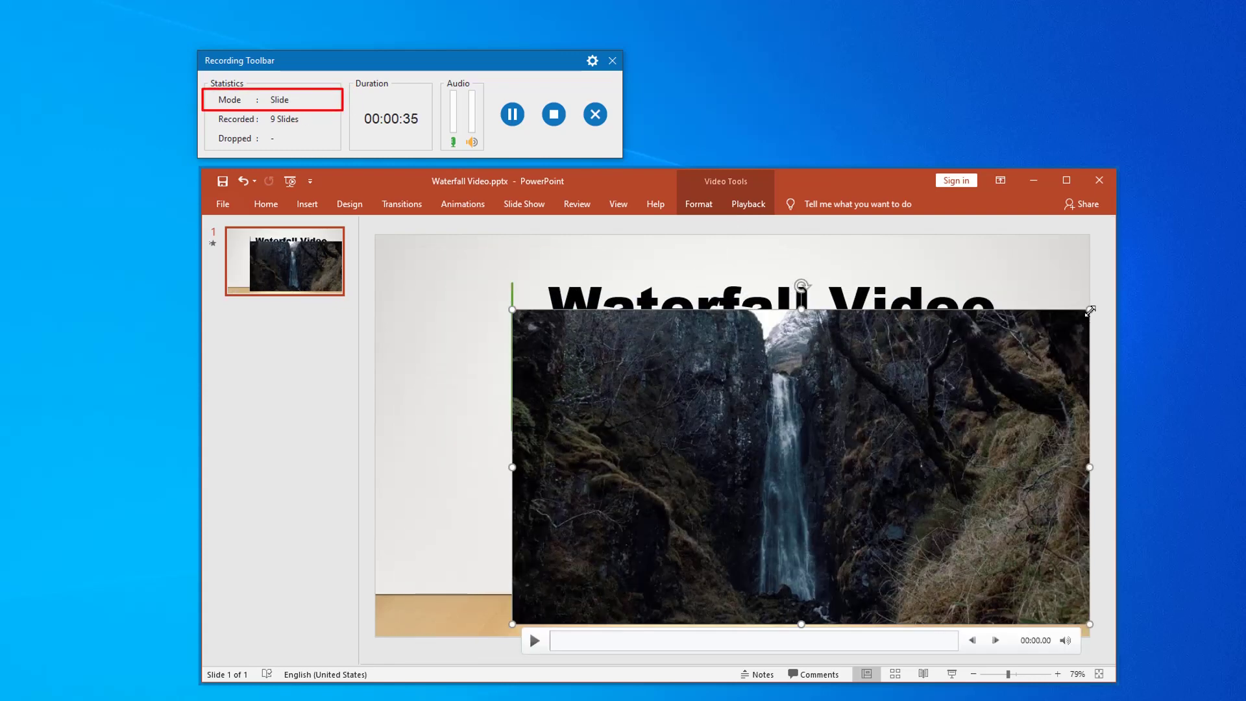
pyautogui.moveTo(1090, 310); pyautogui.dragTo(1036, 353)
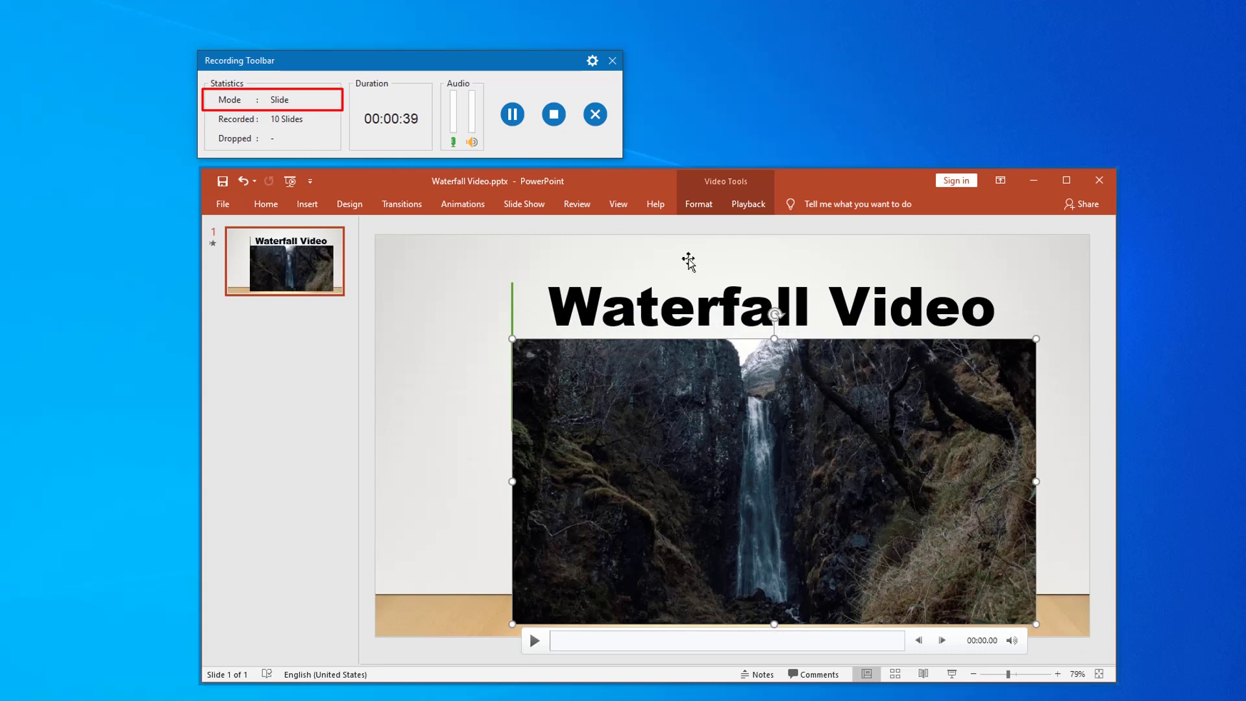
pyautogui.click(699, 204)
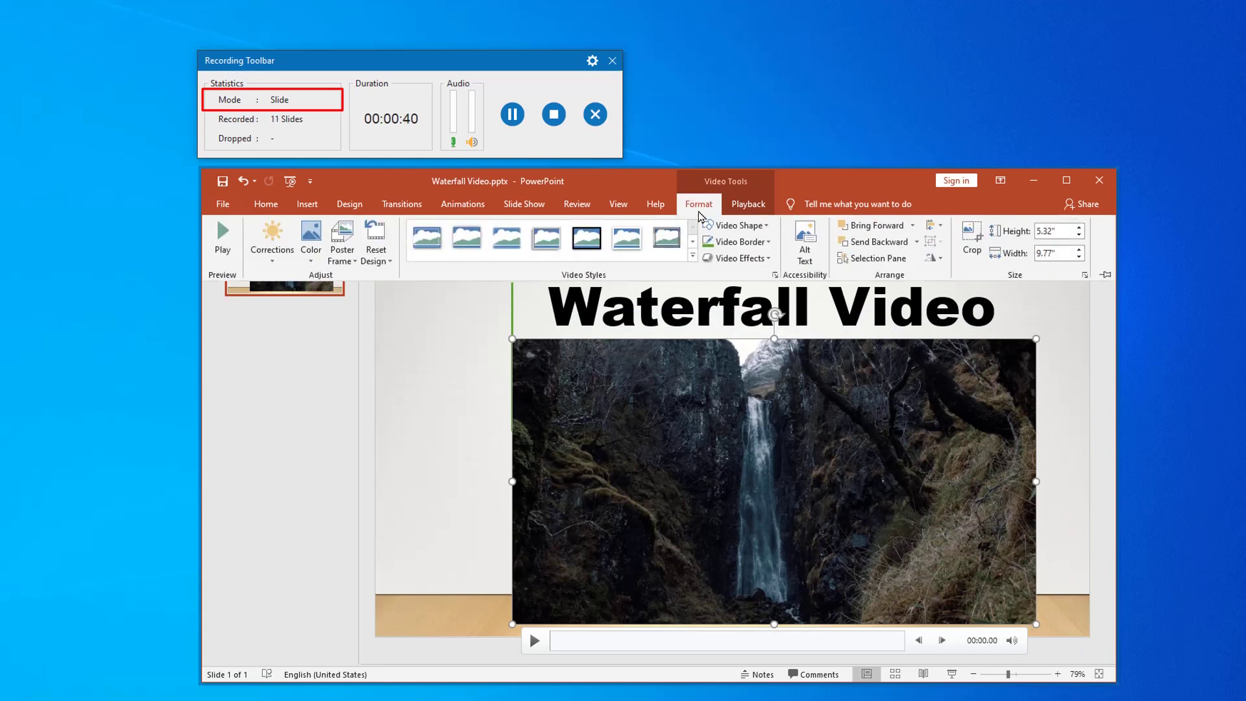
pyautogui.click(972, 242)
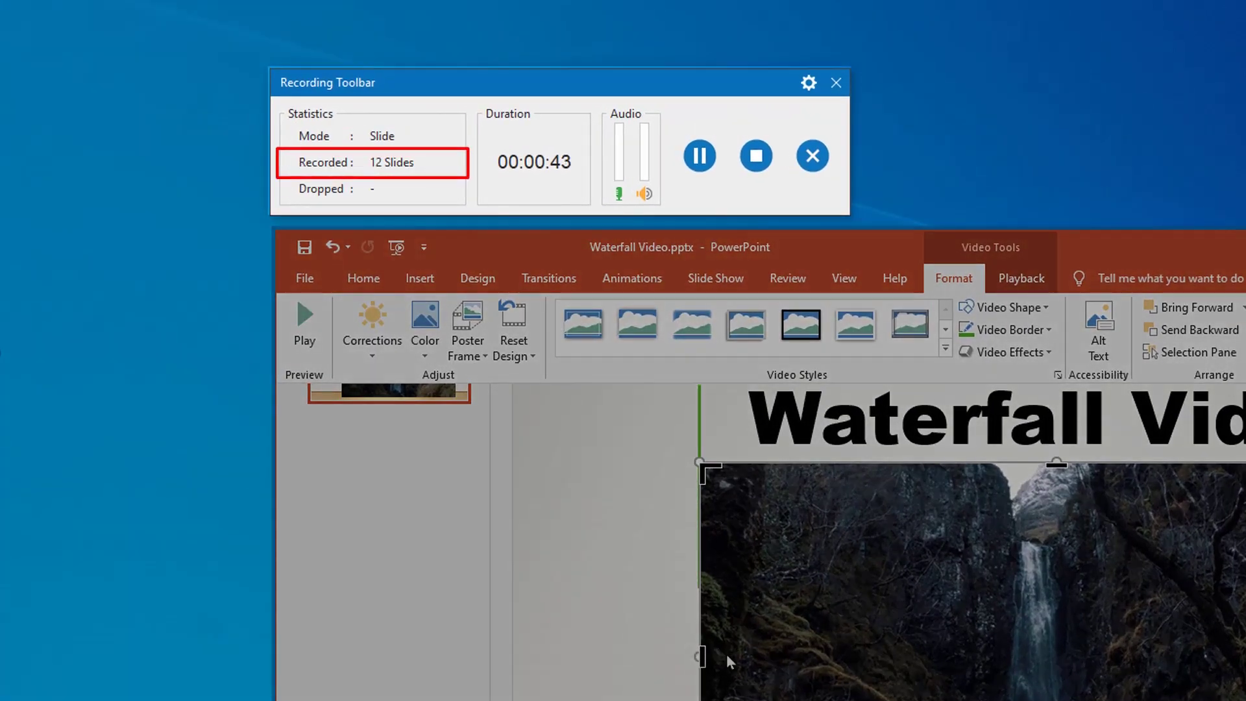
# - Drag the waterfall video's left crop handle to the right to trim its left edge
pyautogui.click(711, 659)
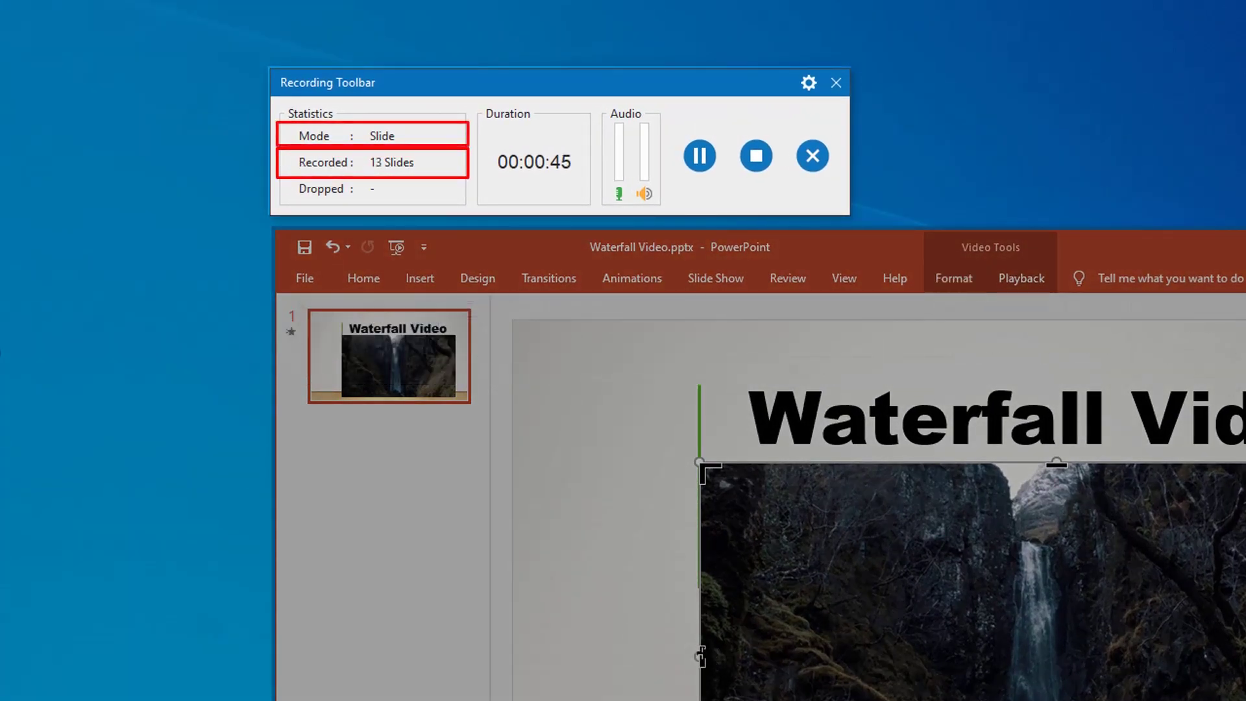
pyautogui.moveTo(702, 657); pyautogui.dragTo(808, 660)
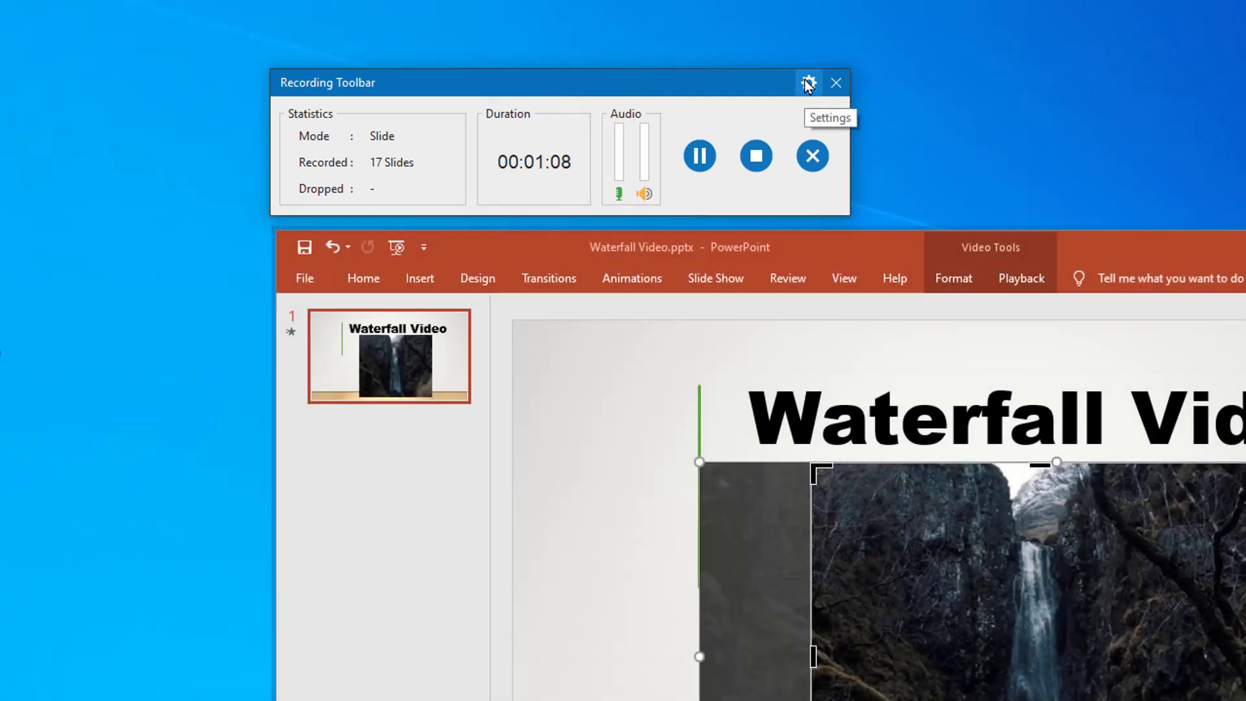
pyautogui.click(808, 83)
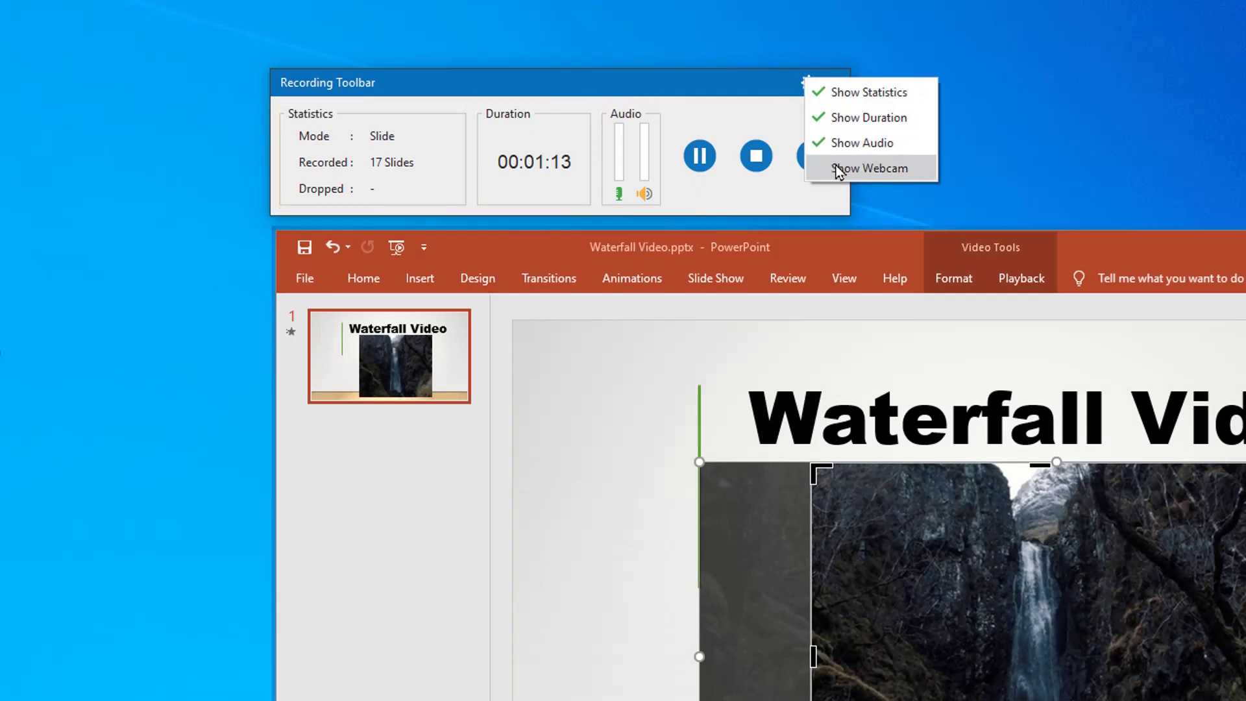
pyautogui.click(725, 128)
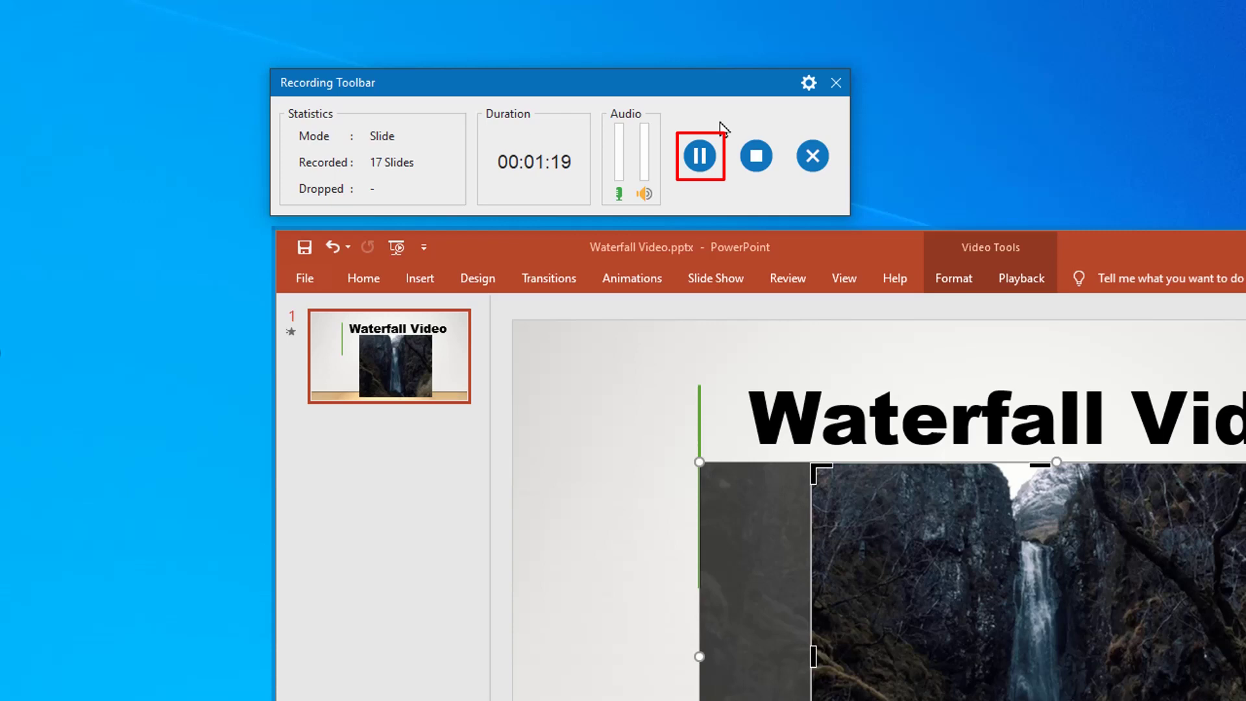
pyautogui.click(704, 159)
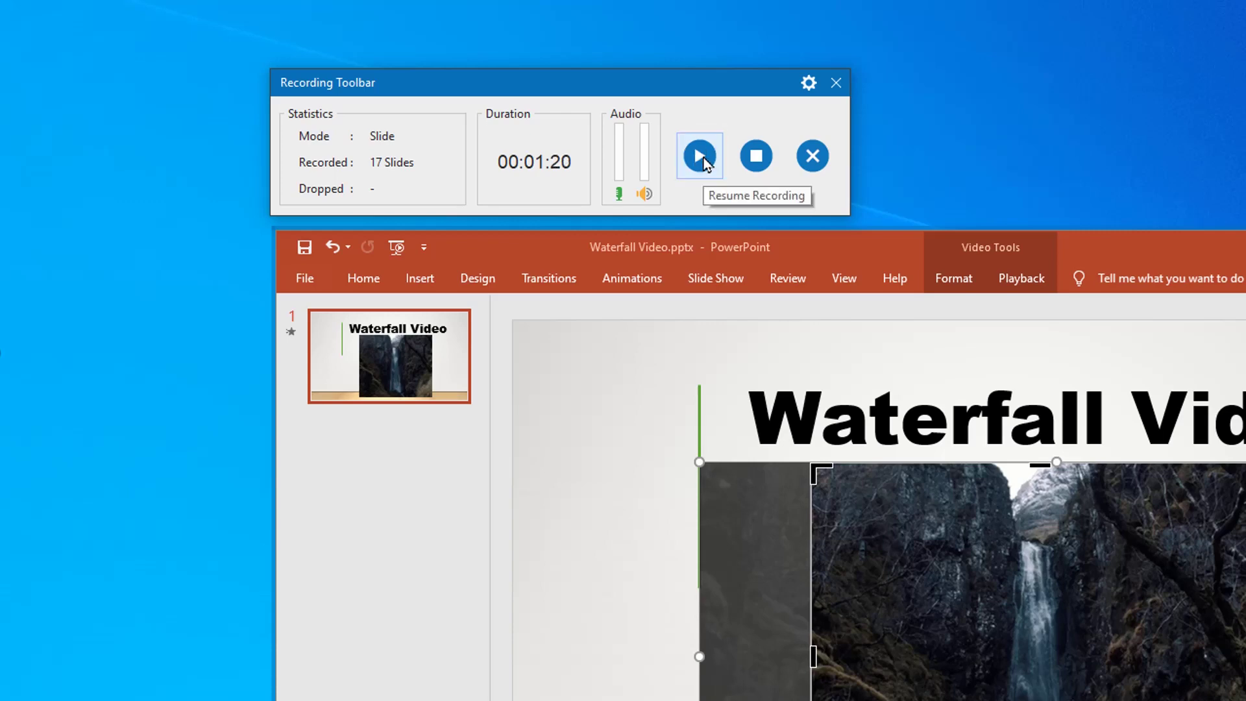
pyautogui.click(701, 157)
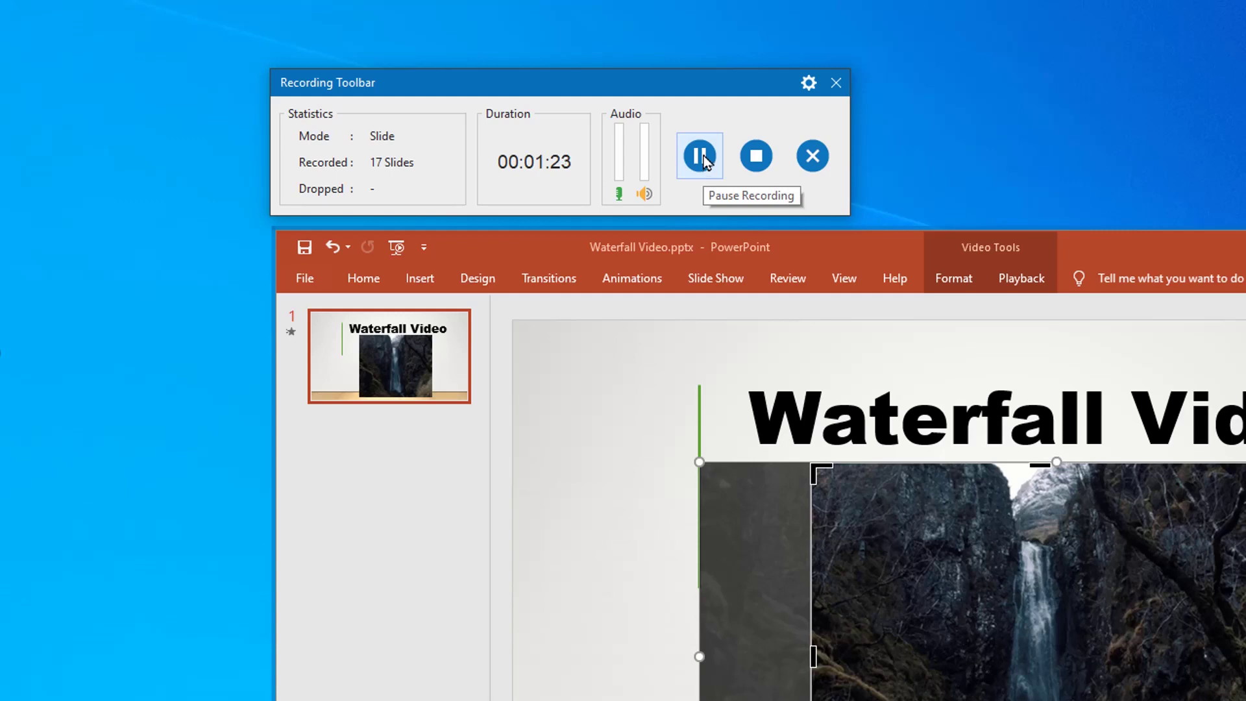
# - Choose Continue in the Discard Recording dialog, then stop recording to open the captured project
pyautogui.click(811, 153)
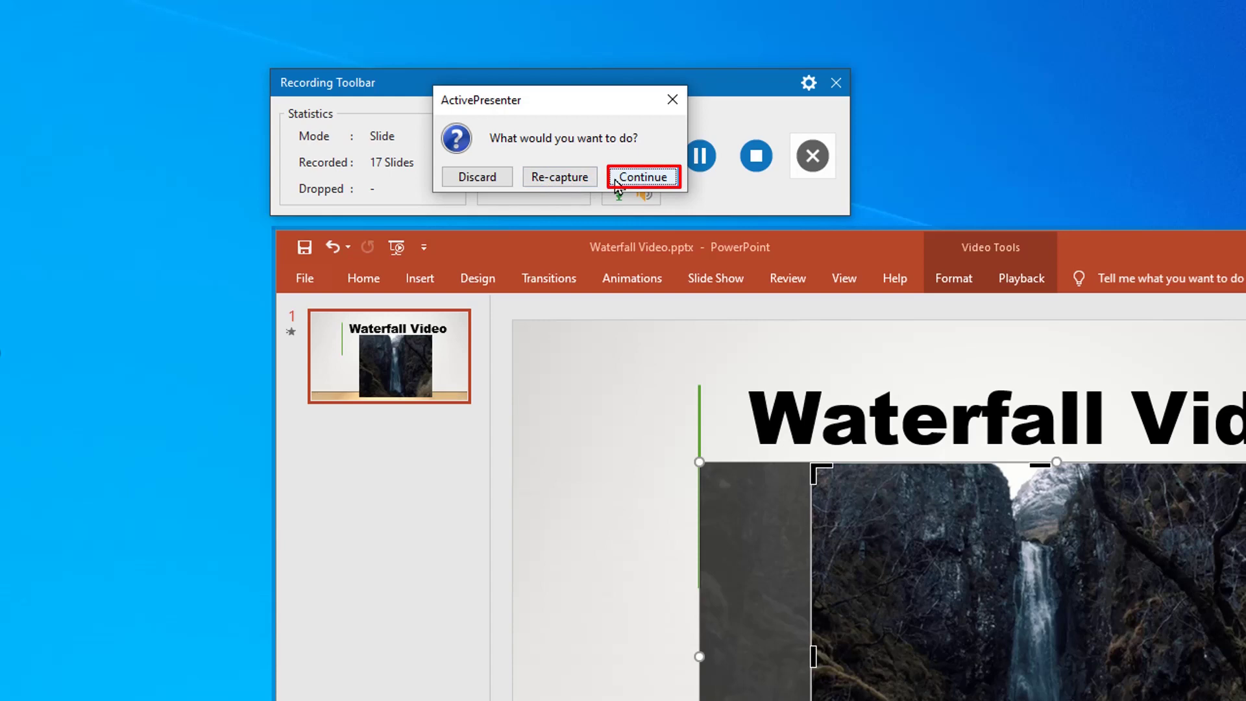
pyautogui.click(673, 99)
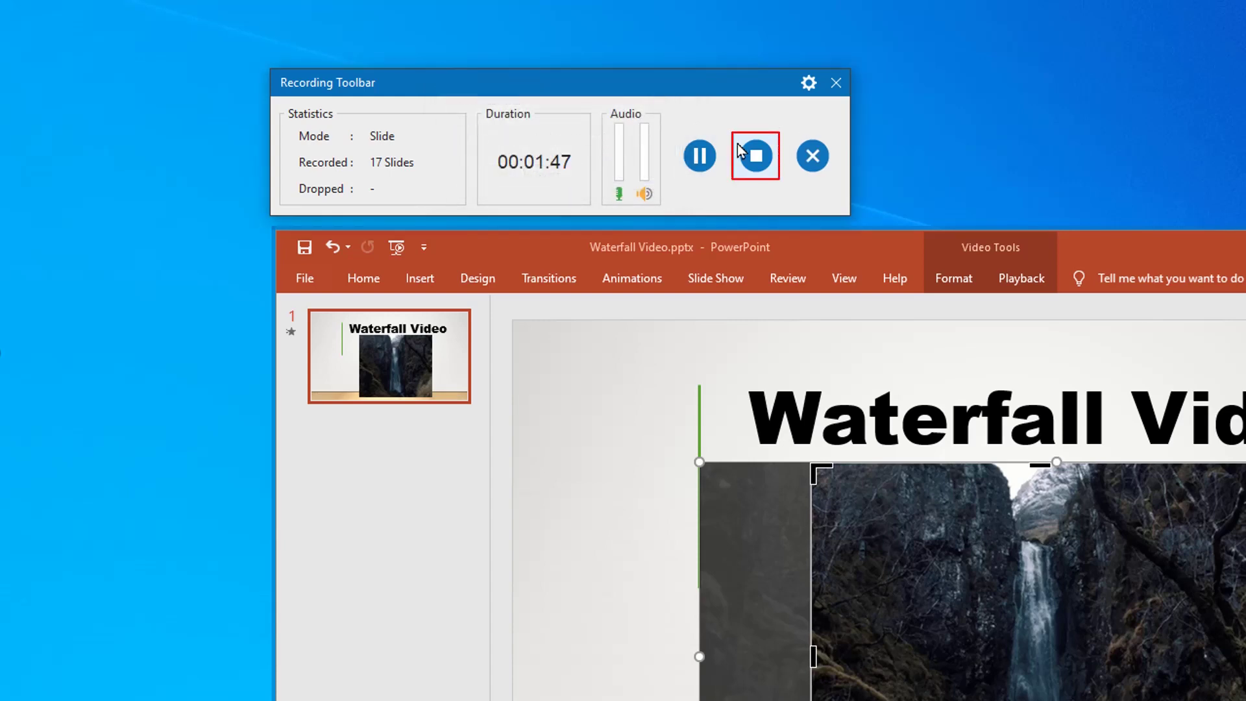
pyautogui.click(755, 156)
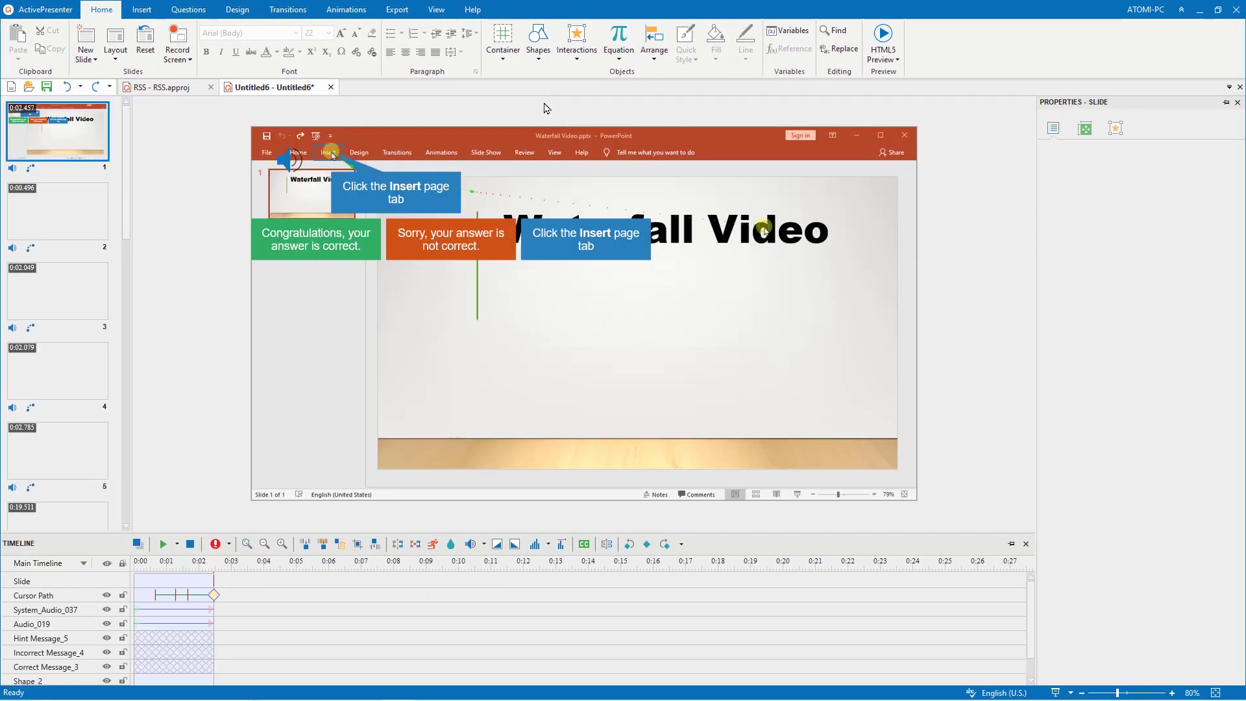
# - Step through slide thumbnails 2 to 11, ending on 'Click the Format page tab'
pyautogui.click(81, 215)
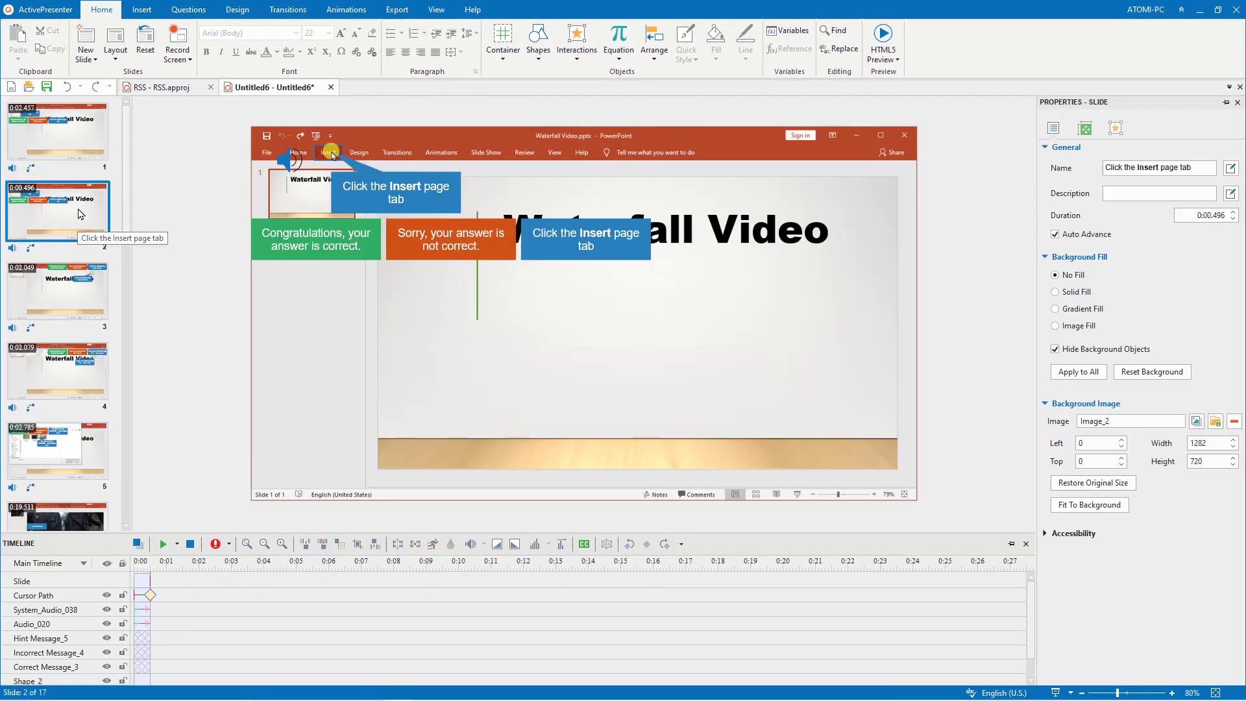
pyautogui.click(76, 292)
pyautogui.scroll(-1, 74, 305)
pyautogui.click(73, 321)
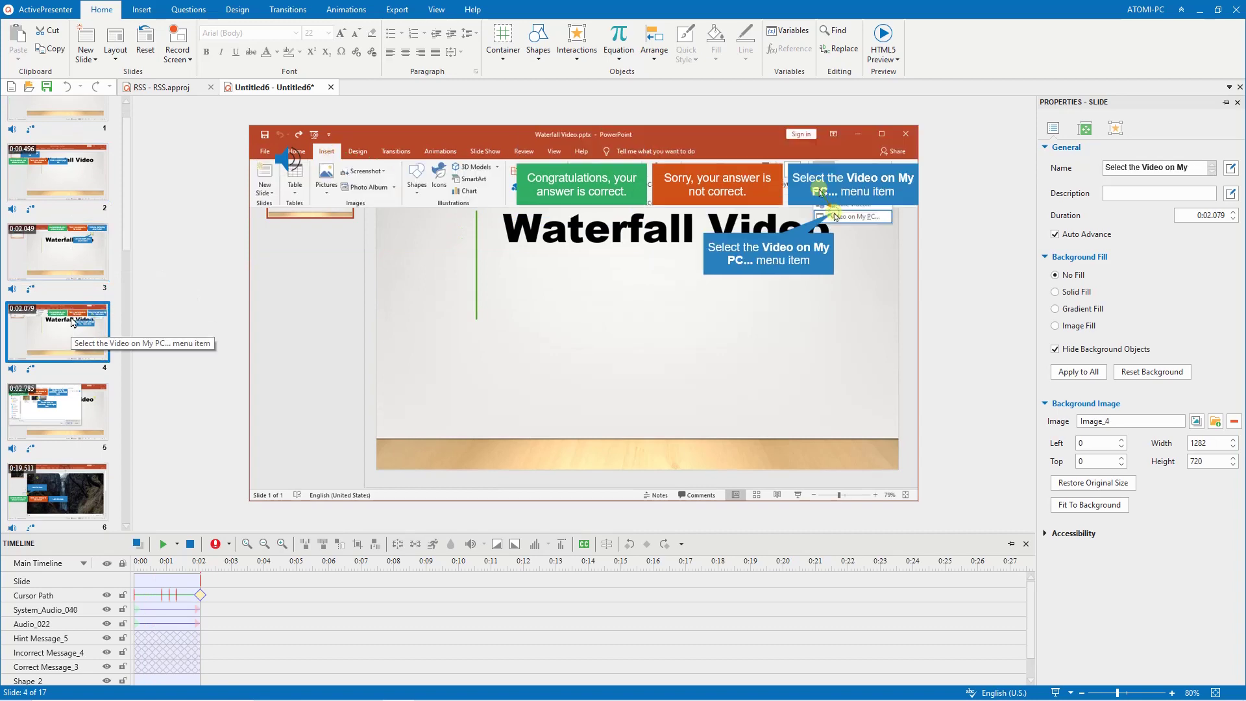
pyautogui.click(82, 391)
pyautogui.scroll(-1, 82, 389)
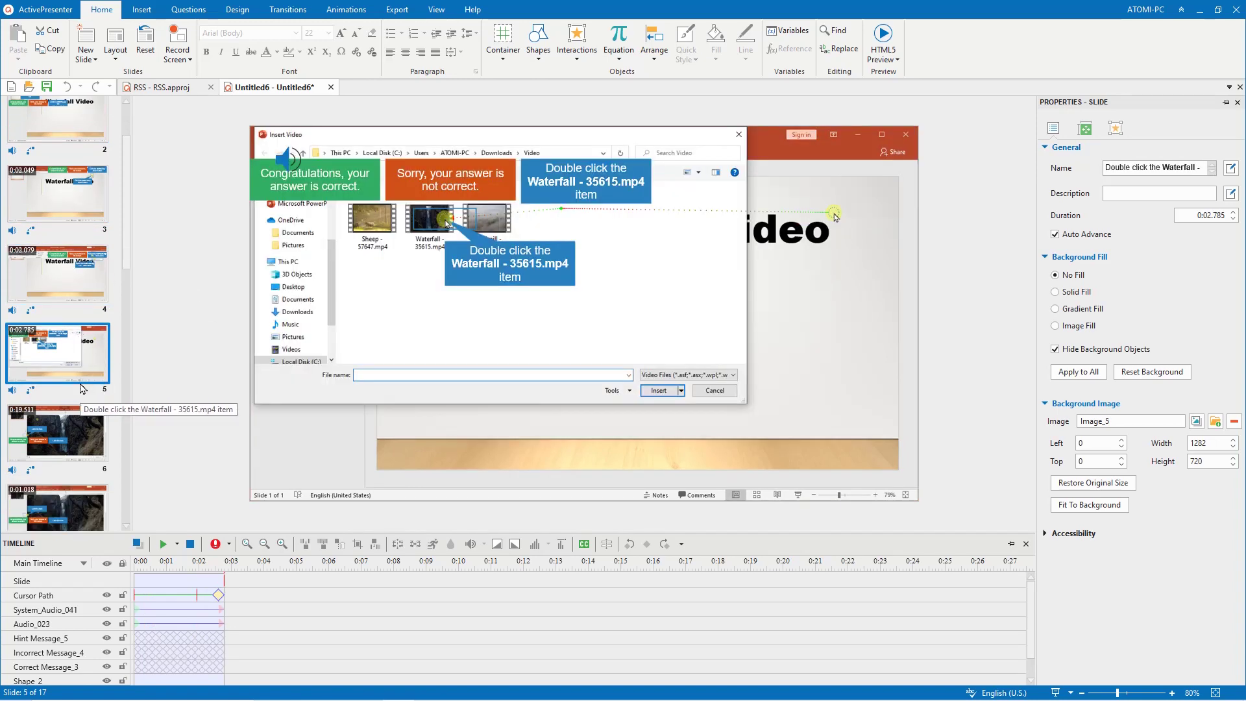
pyautogui.click(81, 428)
pyautogui.scroll(-3, 76, 433)
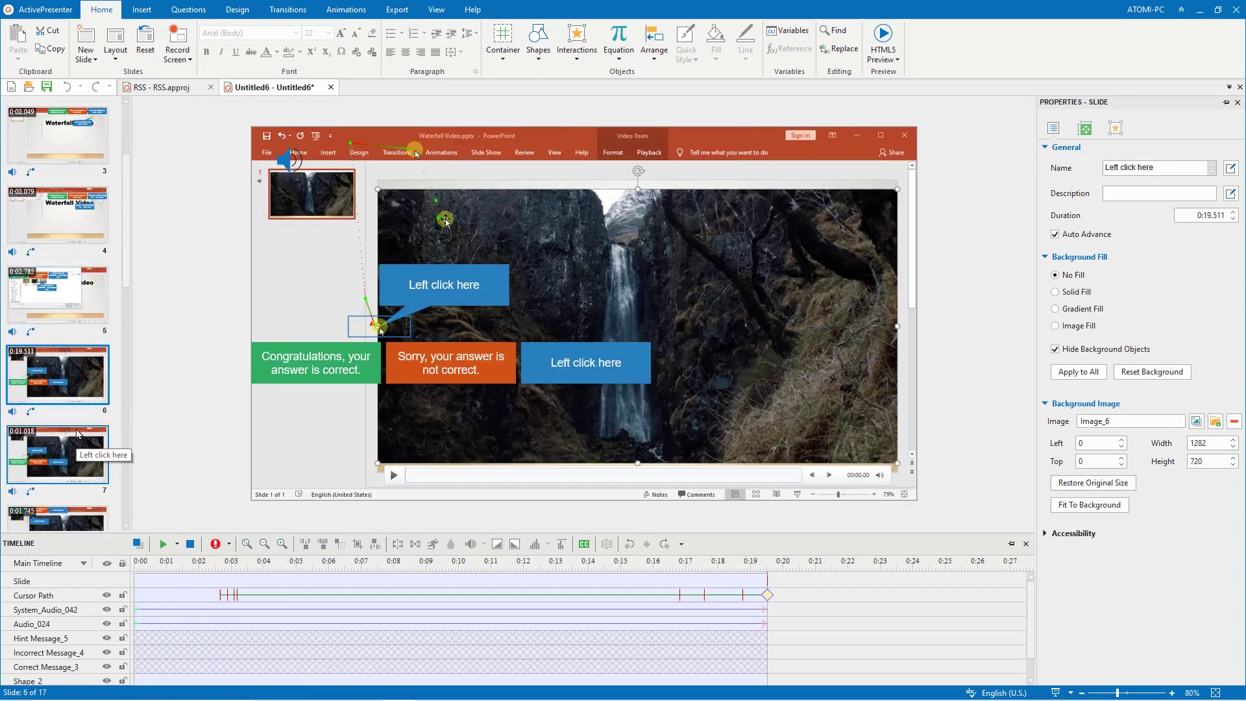
pyautogui.click(77, 433)
pyautogui.scroll(-4, 77, 433)
pyautogui.click(77, 433)
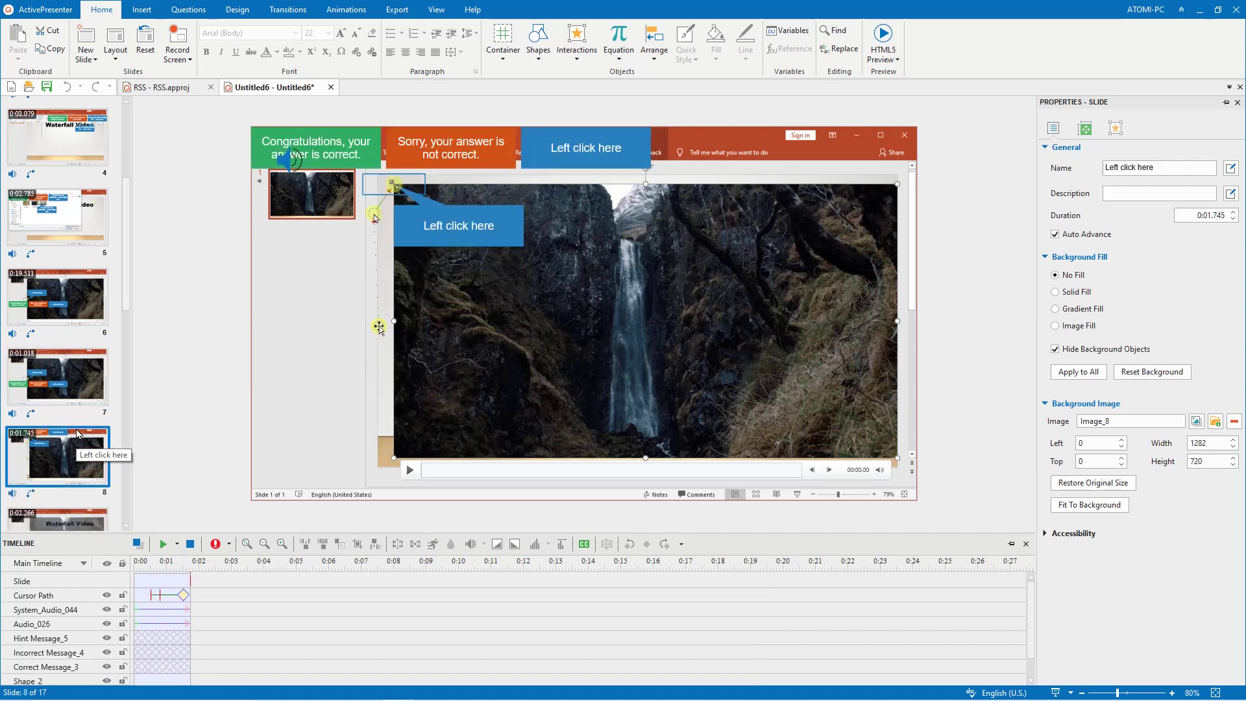
pyautogui.scroll(-4, 77, 434)
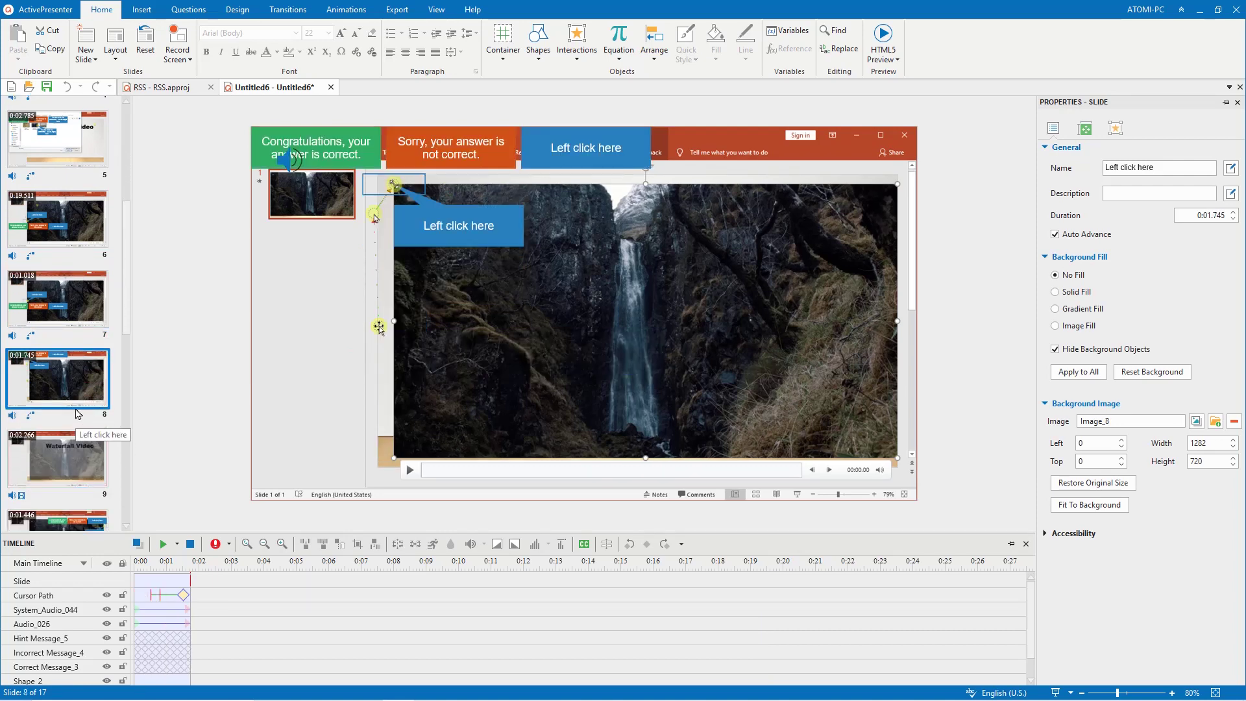
pyautogui.click(76, 447)
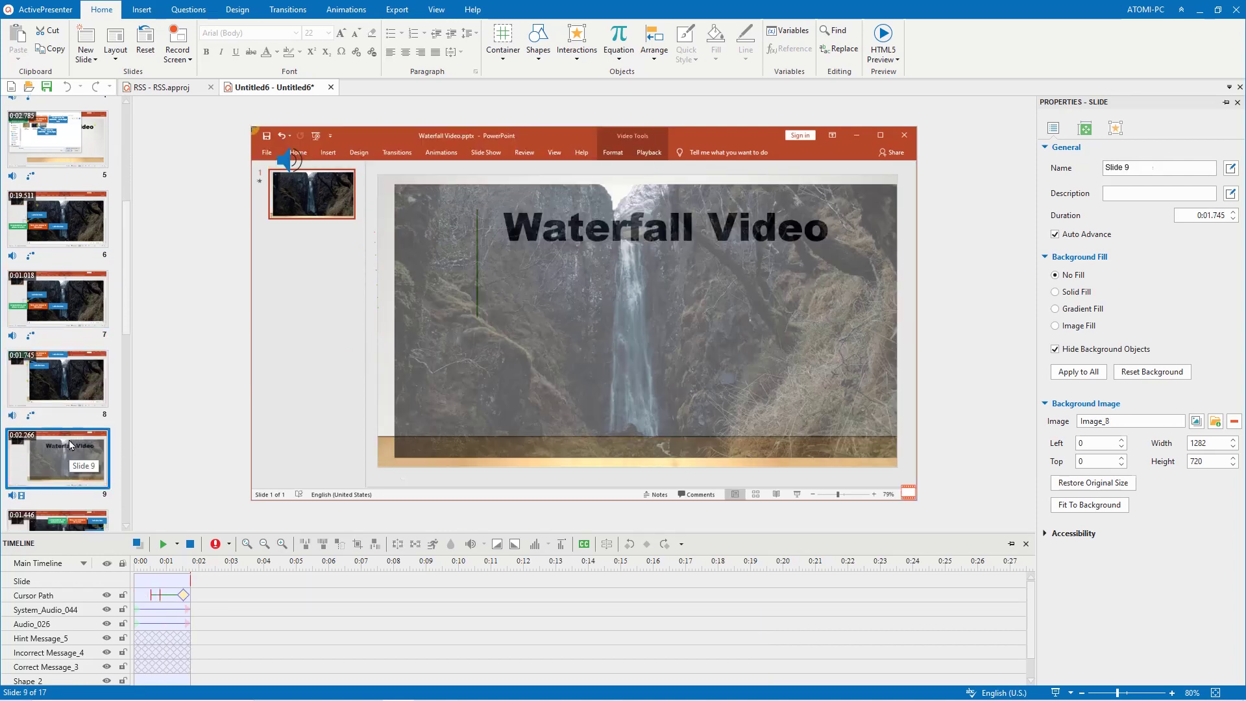
pyautogui.click(78, 515)
pyautogui.scroll(-5, 79, 506)
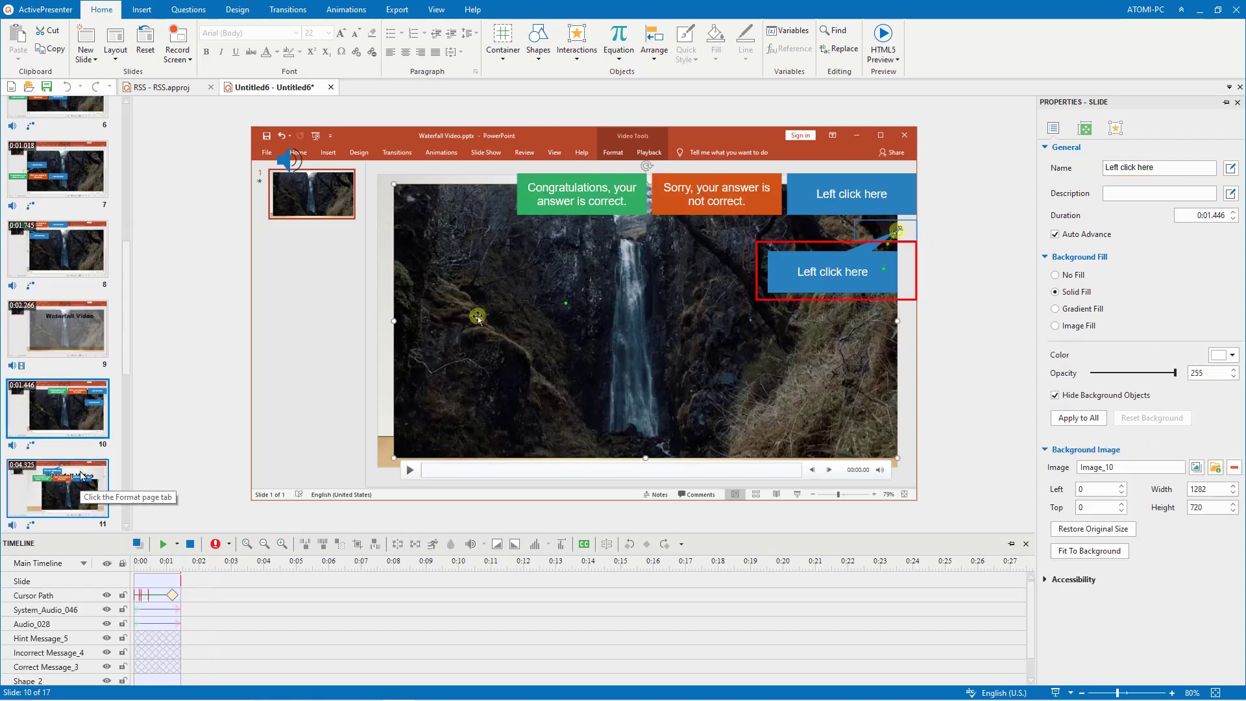
pyautogui.click(81, 476)
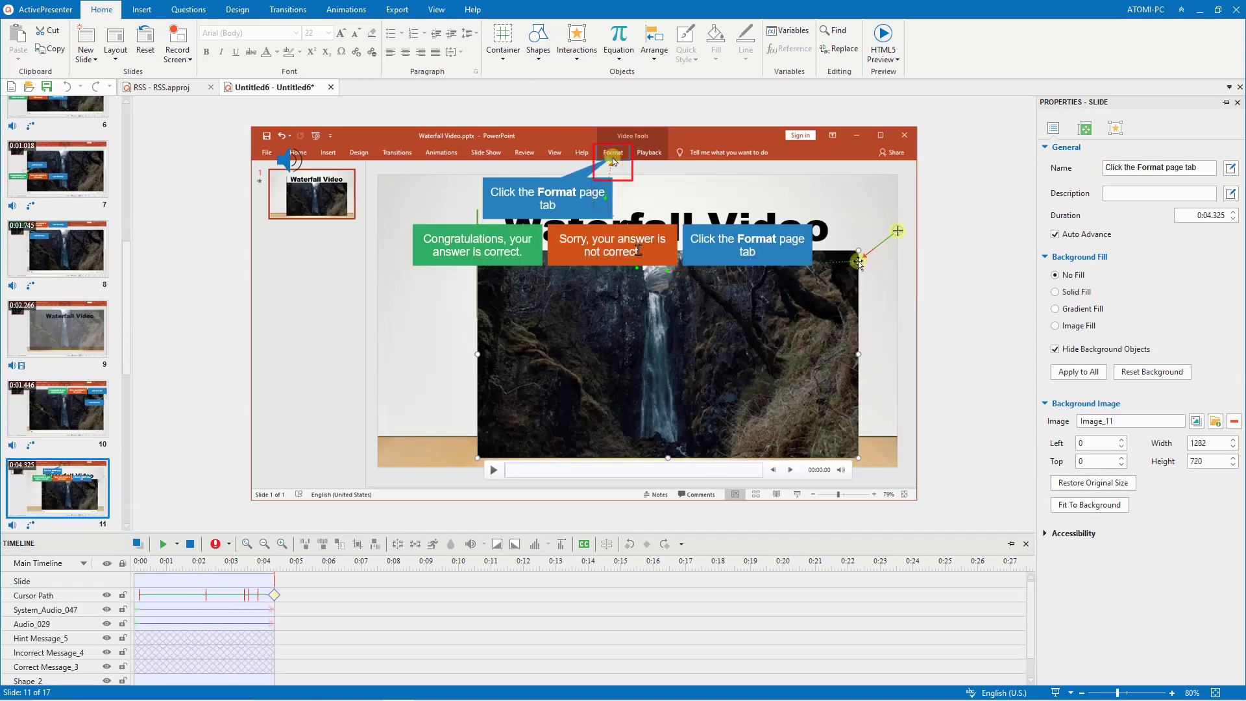
pyautogui.scroll(-2, 89, 394)
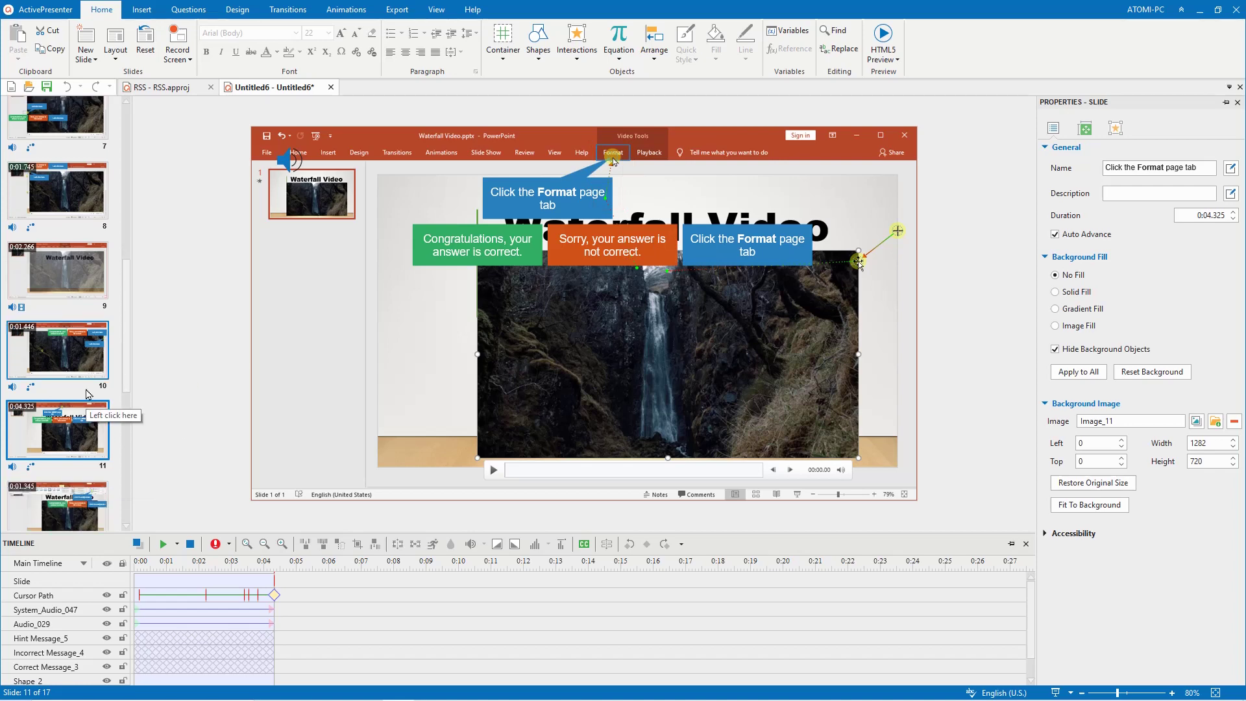
pyautogui.scroll(-1, 89, 394)
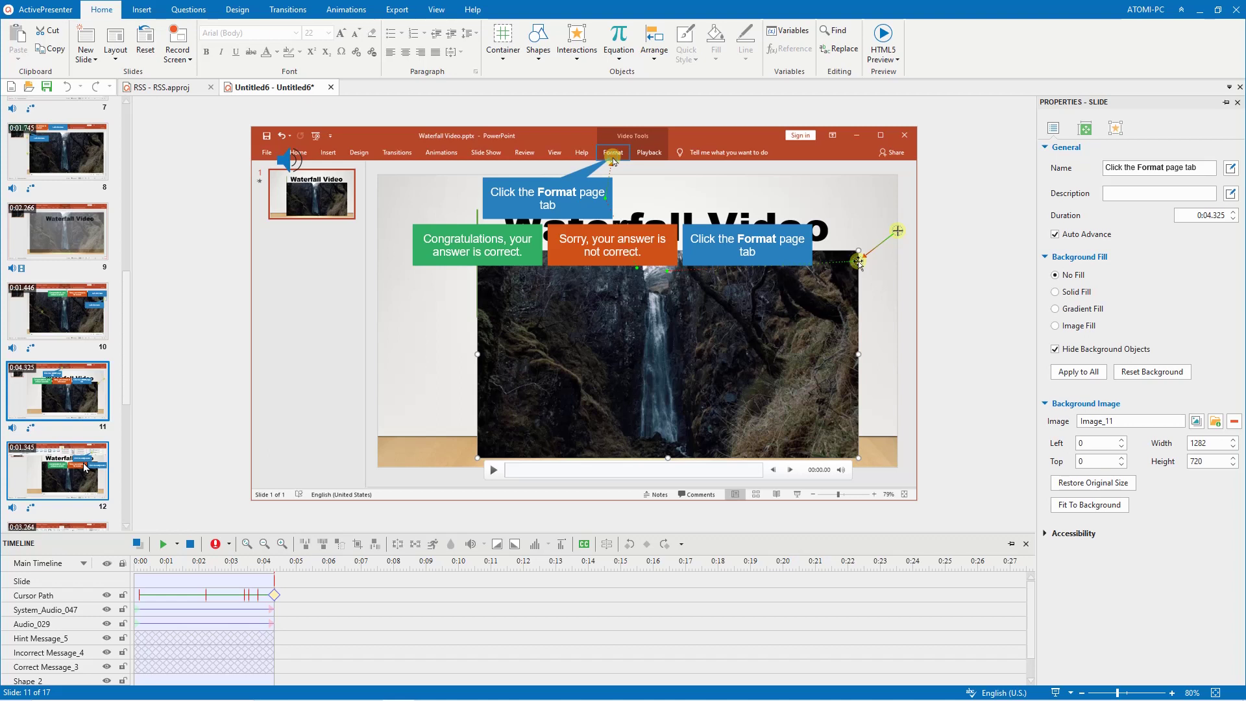
# - Review the Export To HTML5 settings from the Export tab, then close them with Esc
pyautogui.click(387, 13)
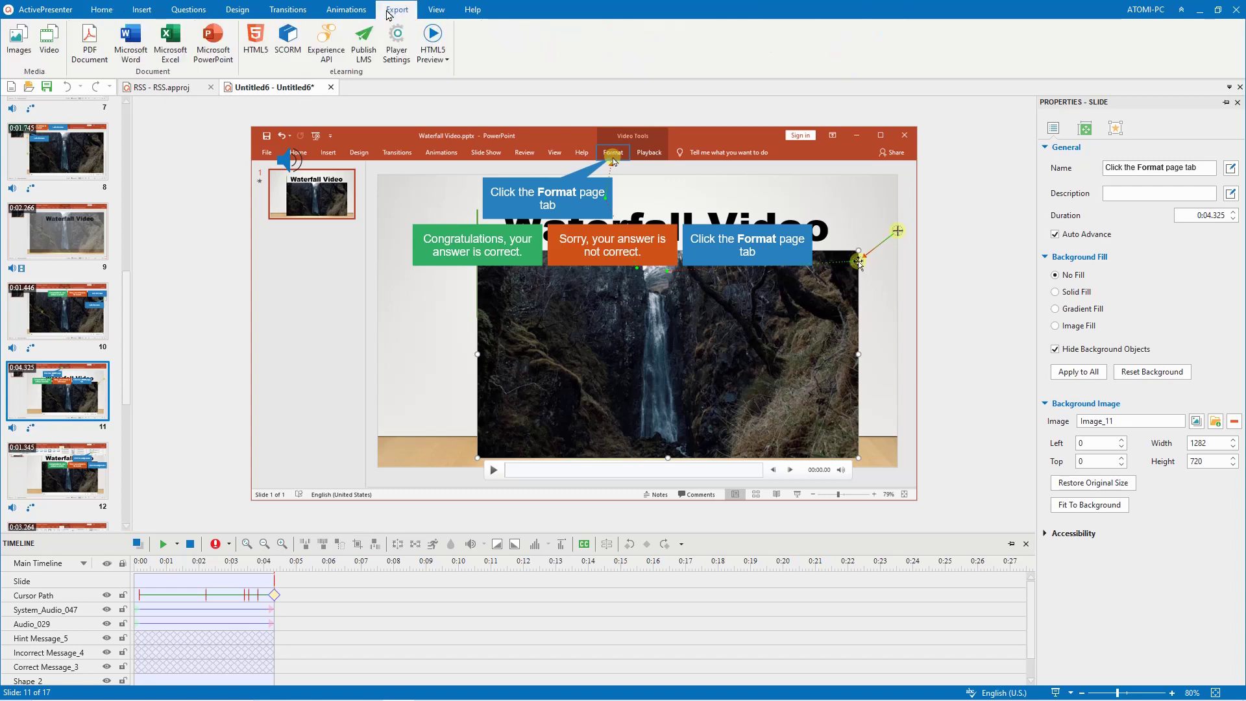
pyautogui.click(255, 39)
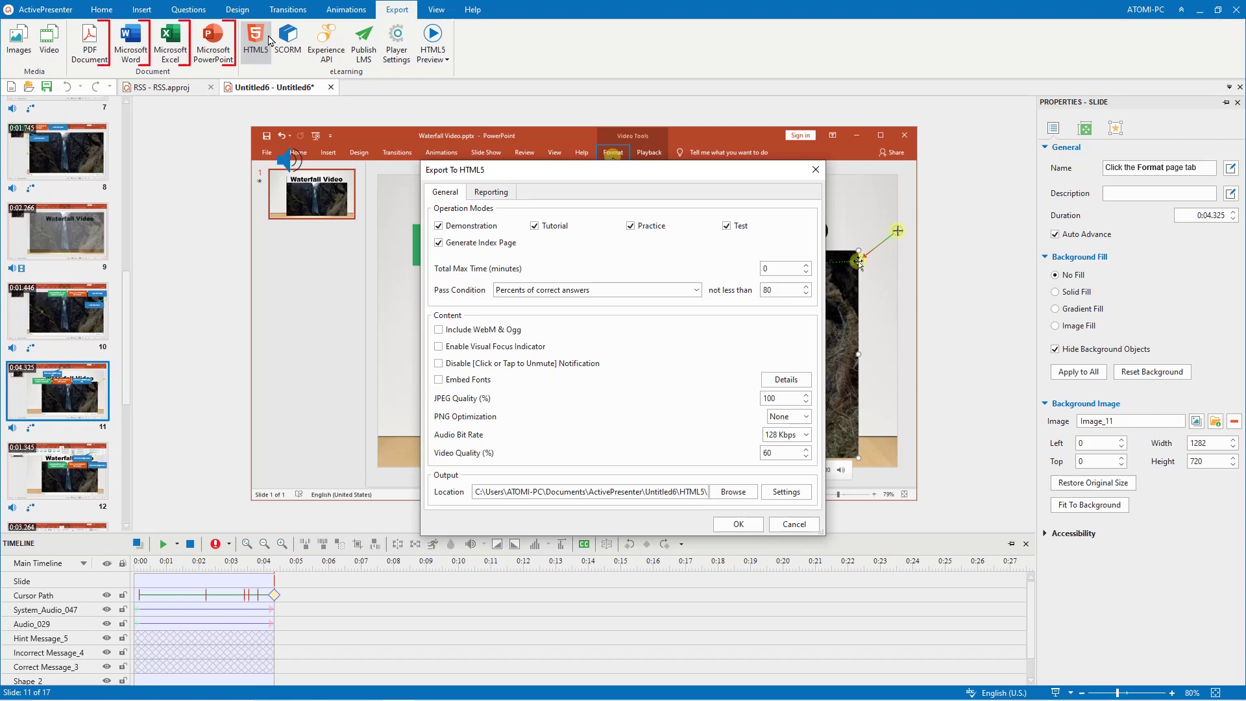
pyautogui.press('Escape')
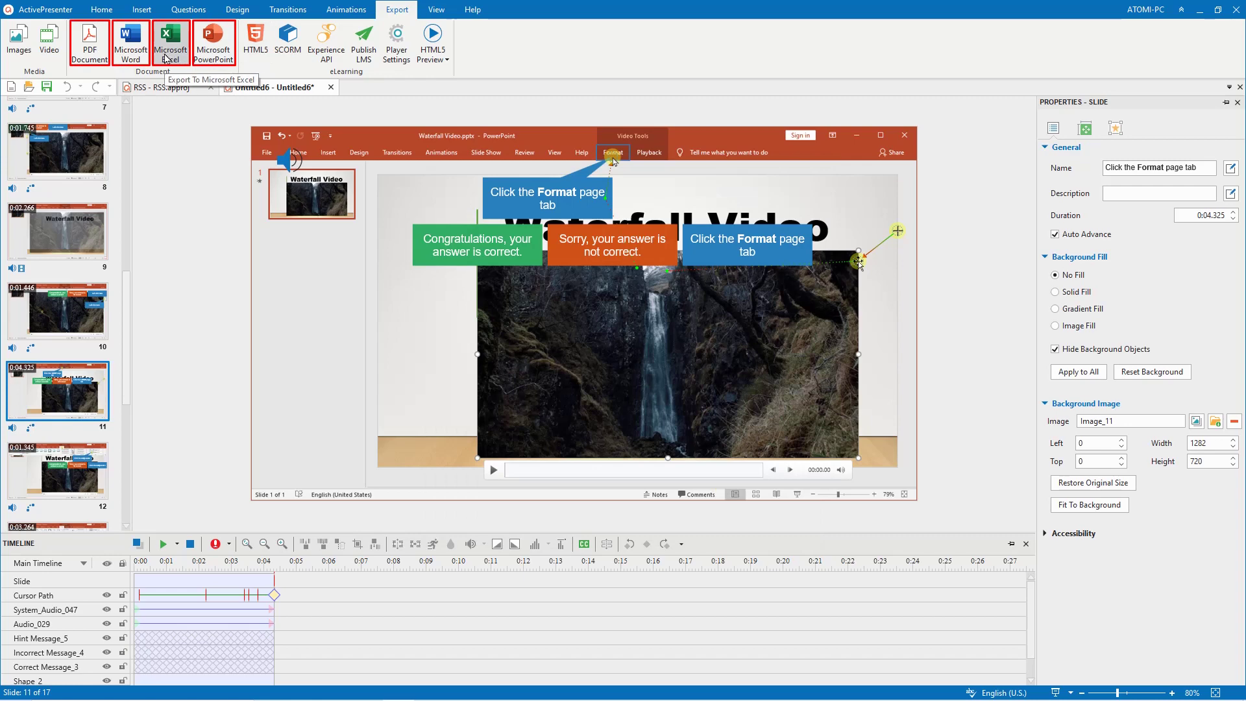